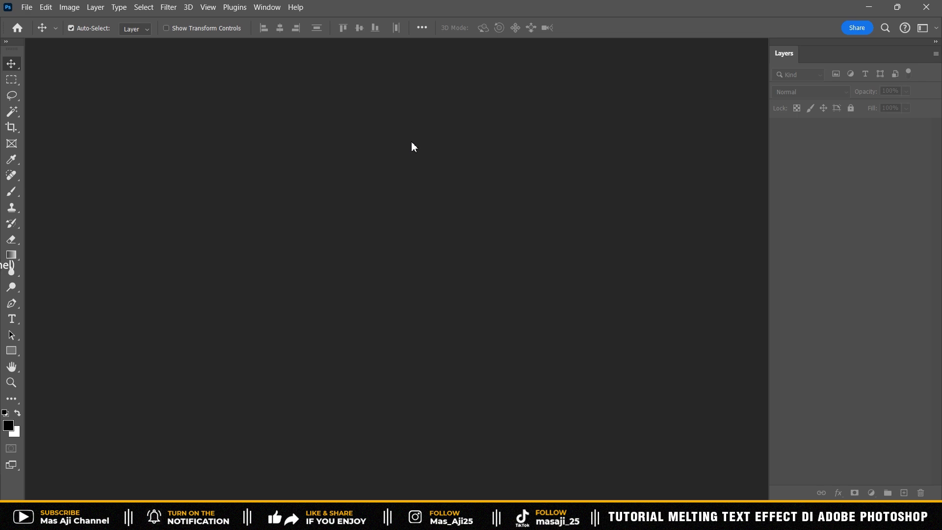
Create a new 1920 × 1080 px, 300 ppi document with a white background
click(27, 6)
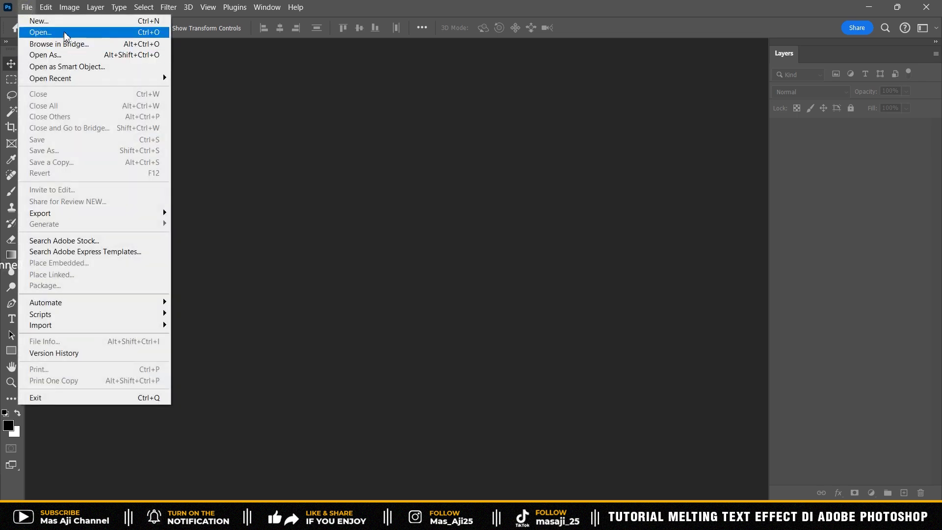
click(37, 19)
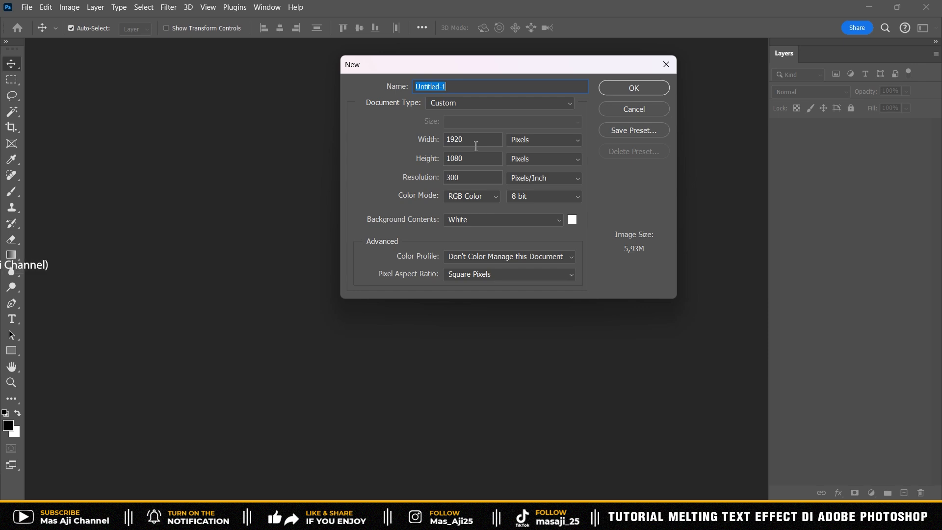
click(623, 88)
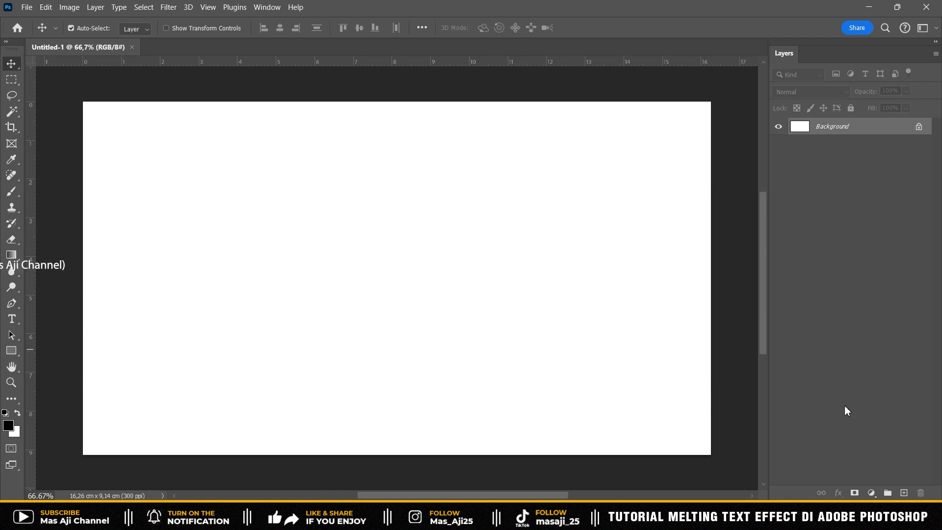
Add a new layer, type MELTING on the canvas, then reselect the whole word
click(906, 493)
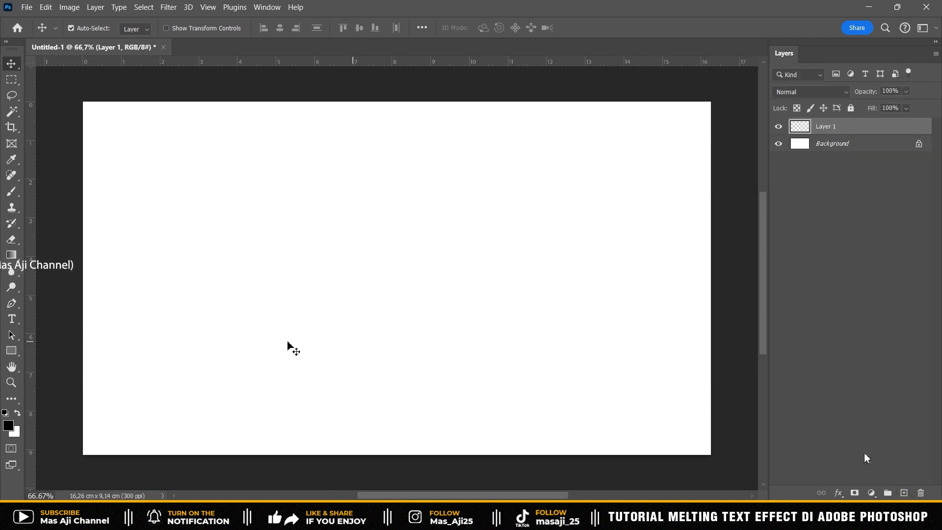
click(19, 325)
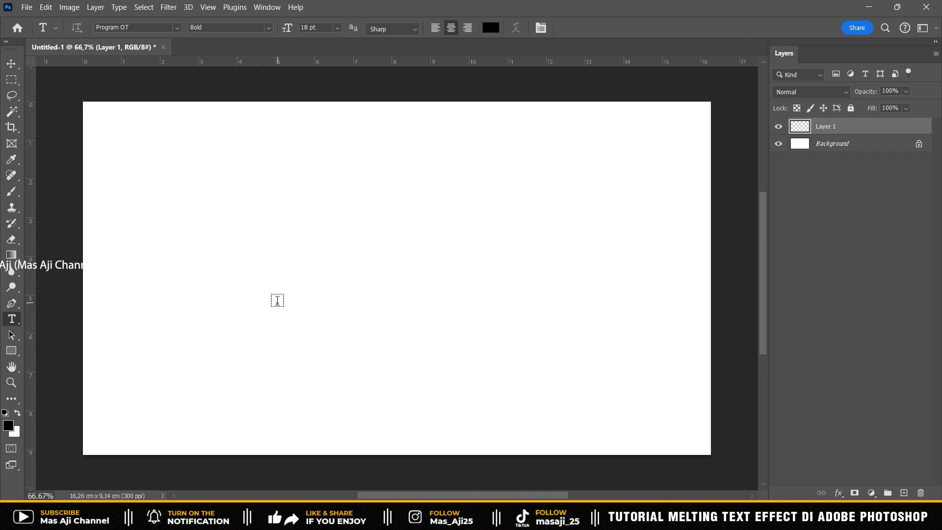
click(250, 293)
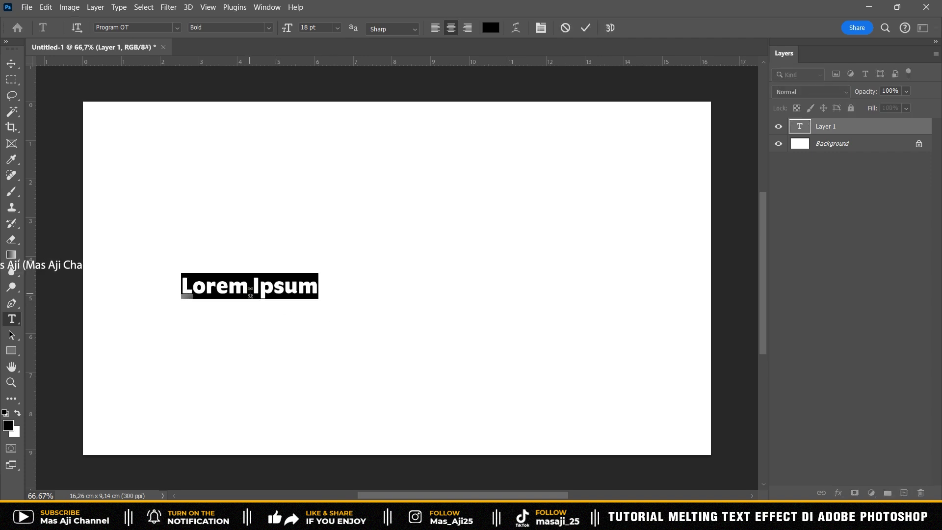
text(MELTING)
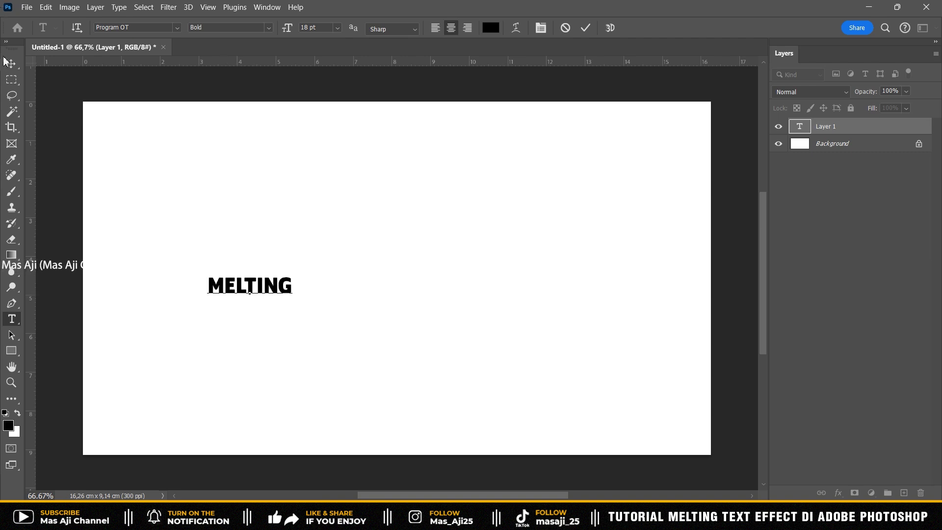
click(17, 65)
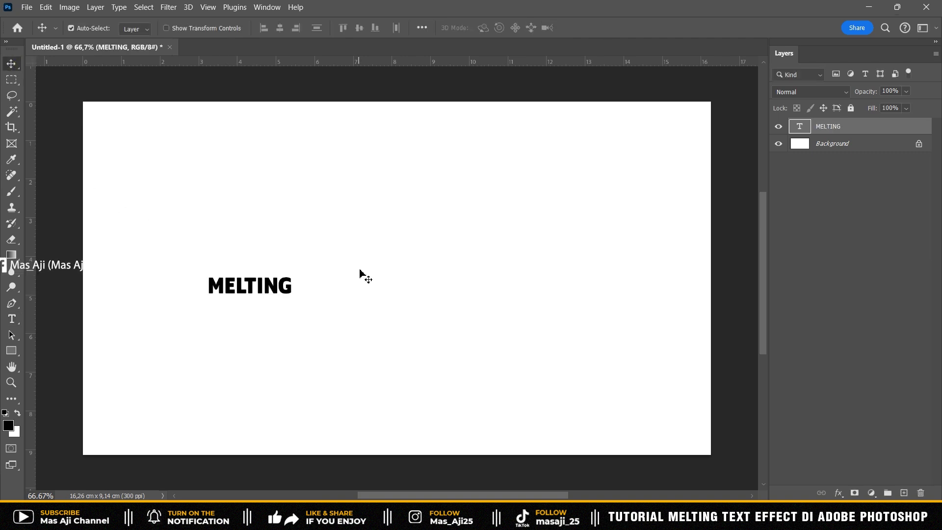
click(12, 319)
drag(208, 290, 324, 290)
Enlarge MELTING to 85 pt and move it to the centre of the canvas
click(292, 29)
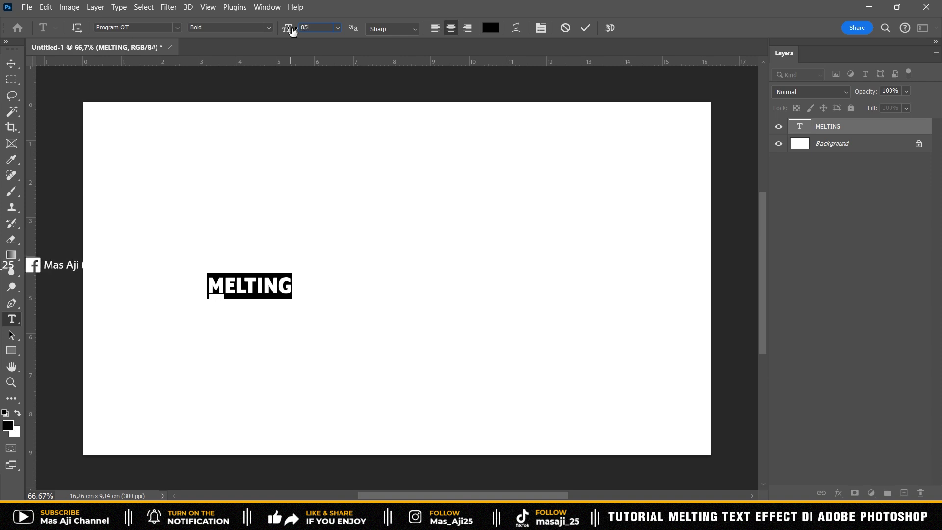
key(Return)
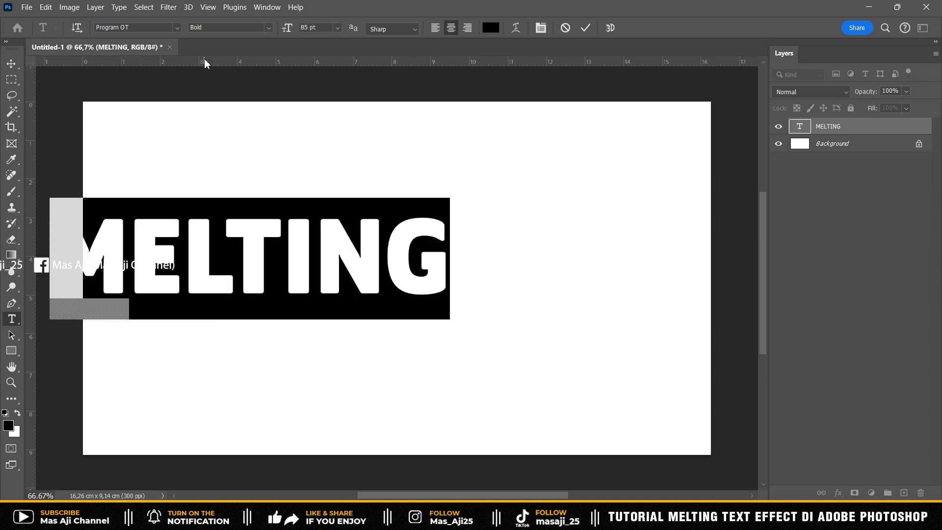
click(12, 63)
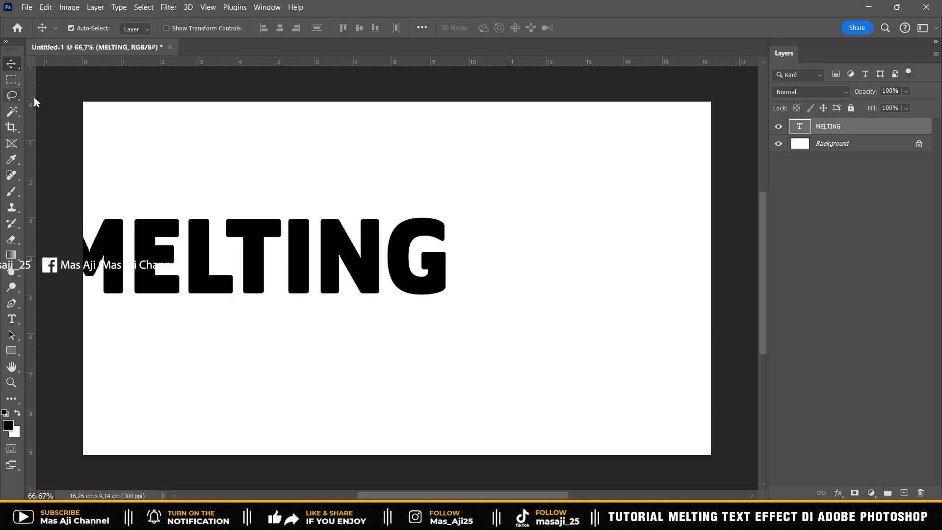
mouse_move(256, 242)
mouse_down()
mouse_move(402, 283)
mouse_move(405, 306)
mouse_up()
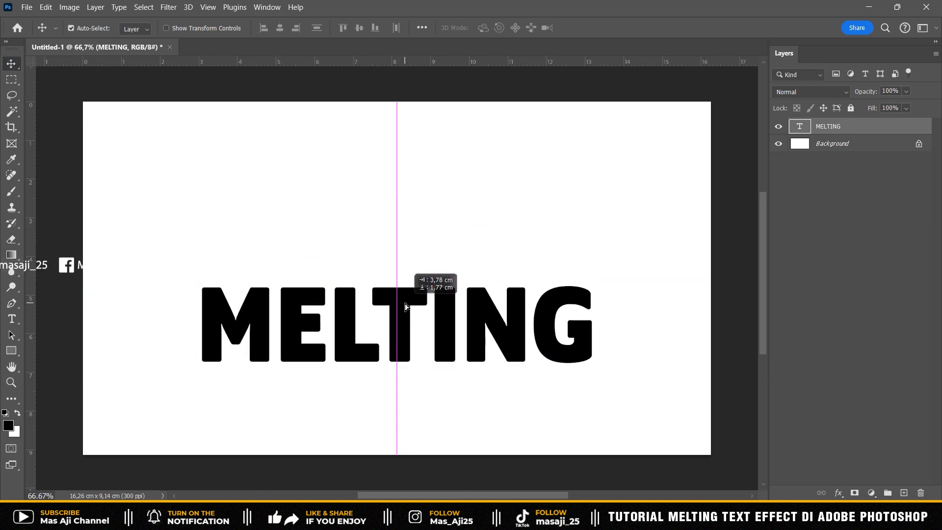
drag(405, 306, 405, 305)
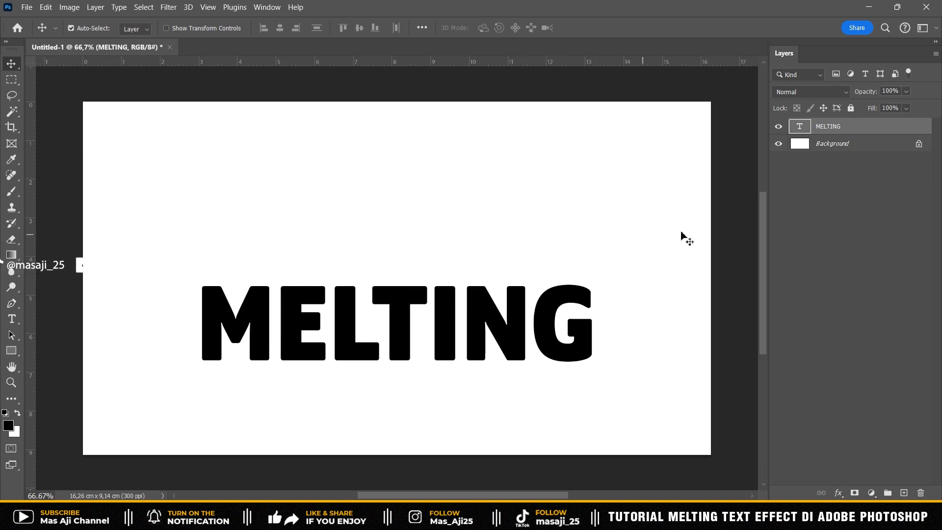
Convert MELTING to a smart object, duplicate it as MELTING copy, and reselect the original
right_click(852, 130)
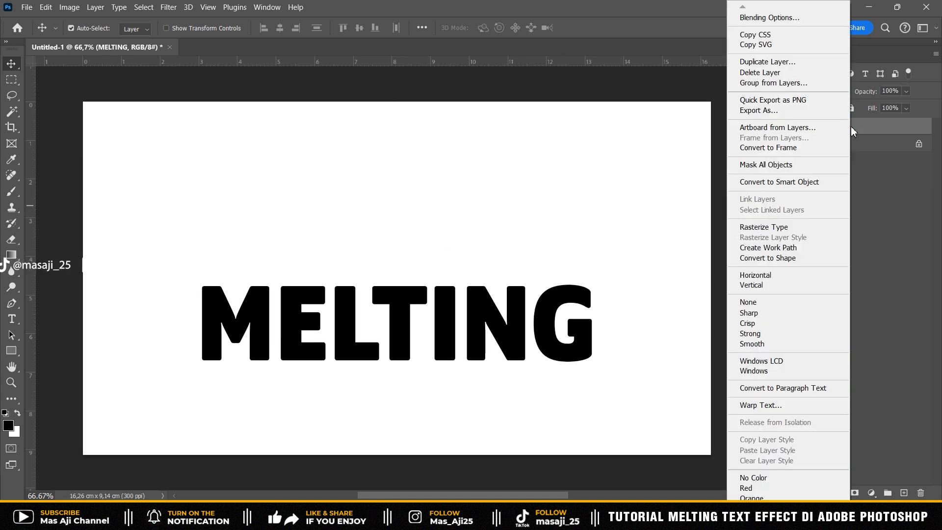
click(800, 182)
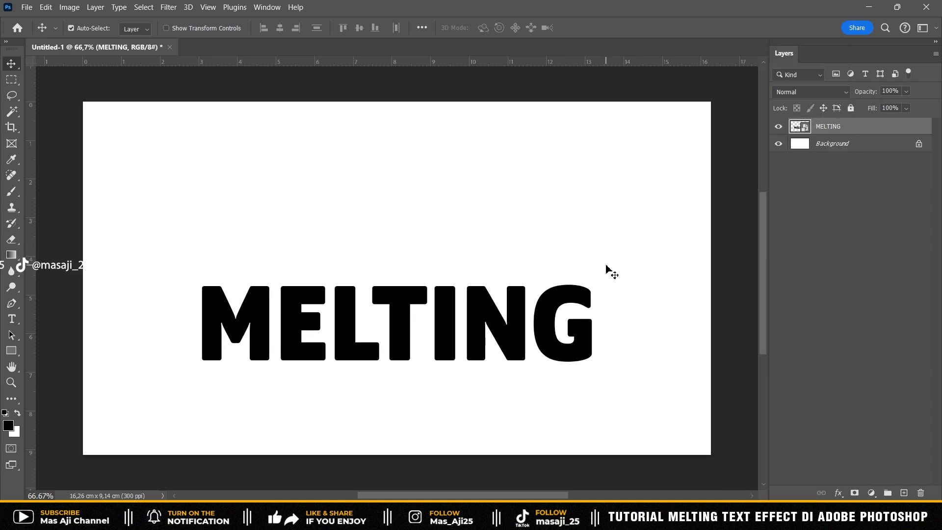
key(ctrl+j)
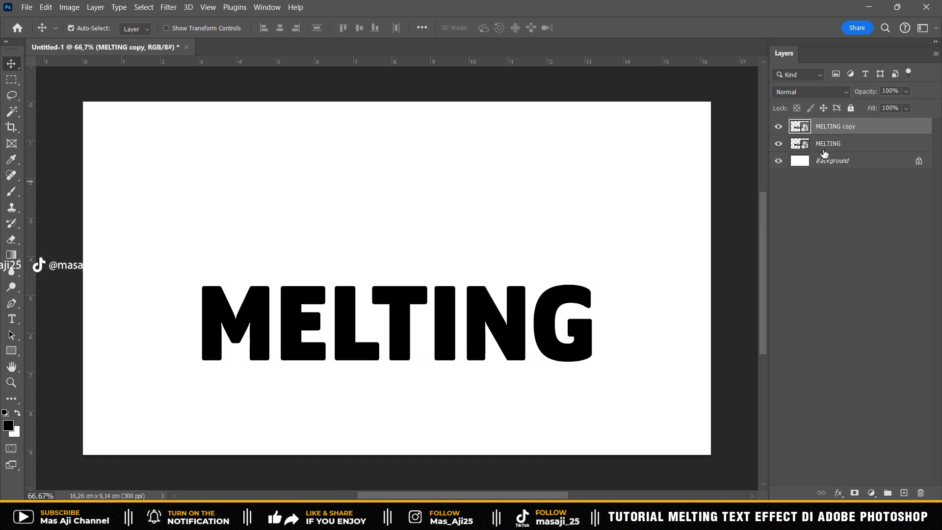
click(830, 149)
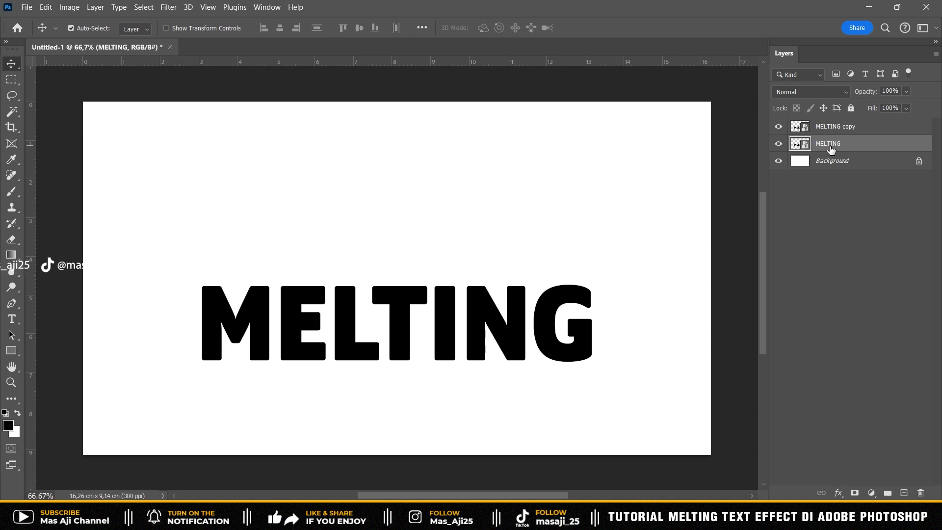
click(169, 7)
mouse_move(187, 167)
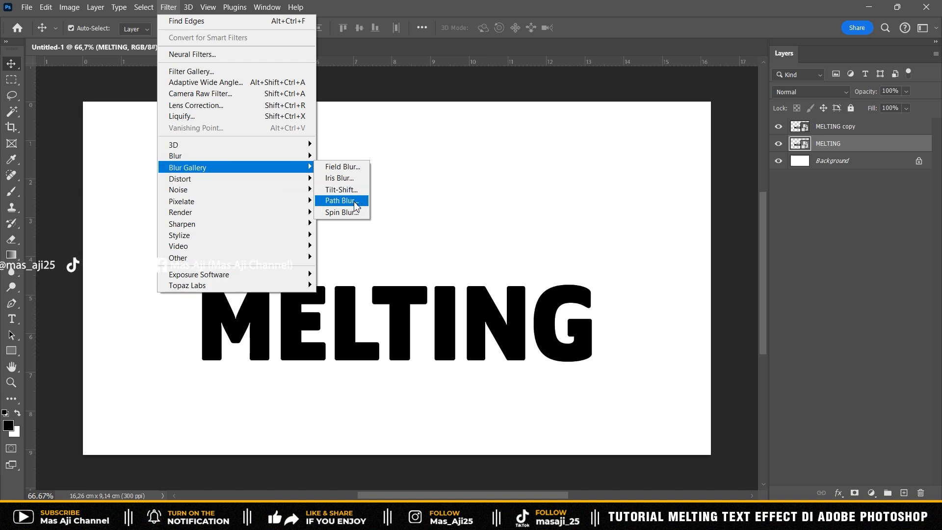
Start a Path Blur with a curved path running from the M up above the canvas
click(357, 206)
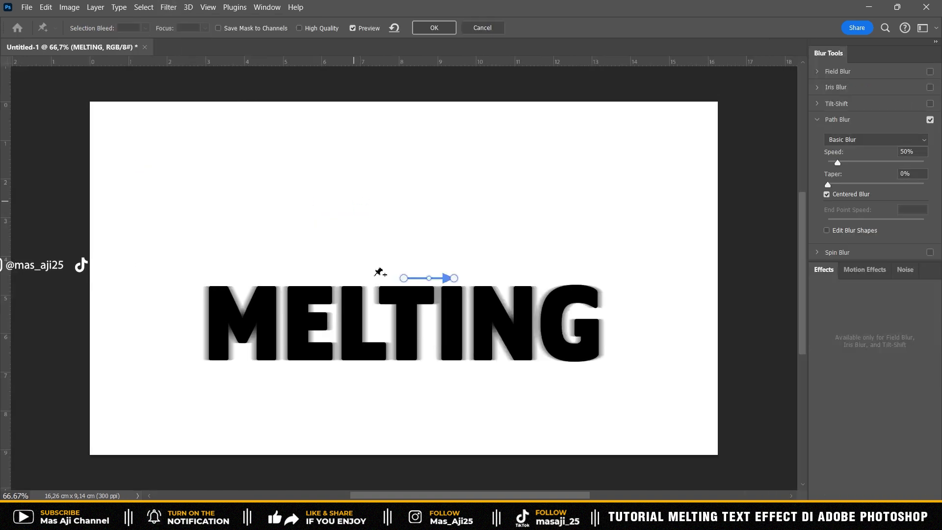
drag(404, 279, 212, 337)
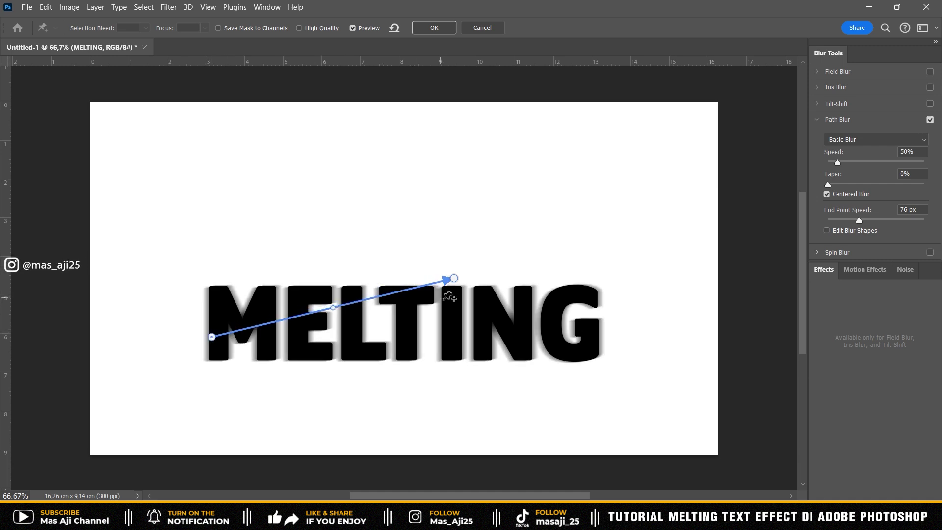
mouse_move(454, 279)
mouse_down()
mouse_move(362, 189)
mouse_move(326, 110)
mouse_move(371, 78)
mouse_up()
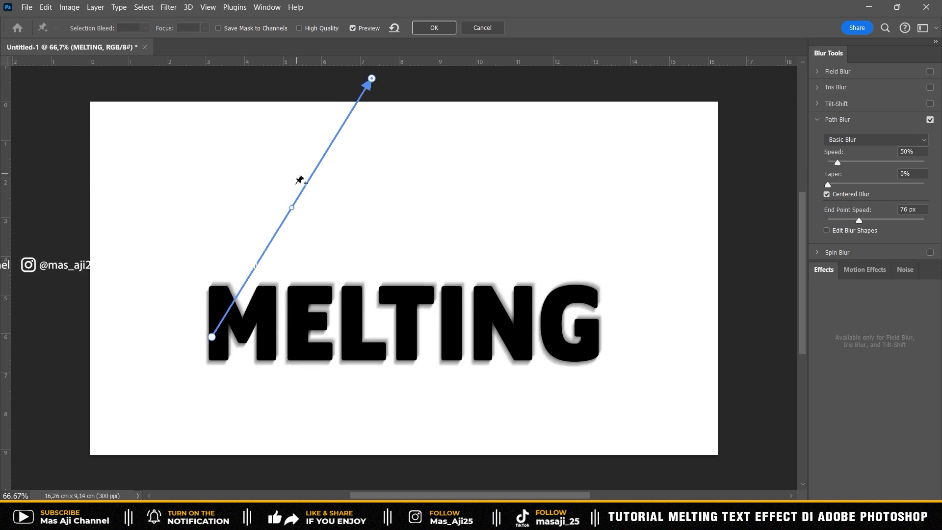
drag(292, 207, 313, 216)
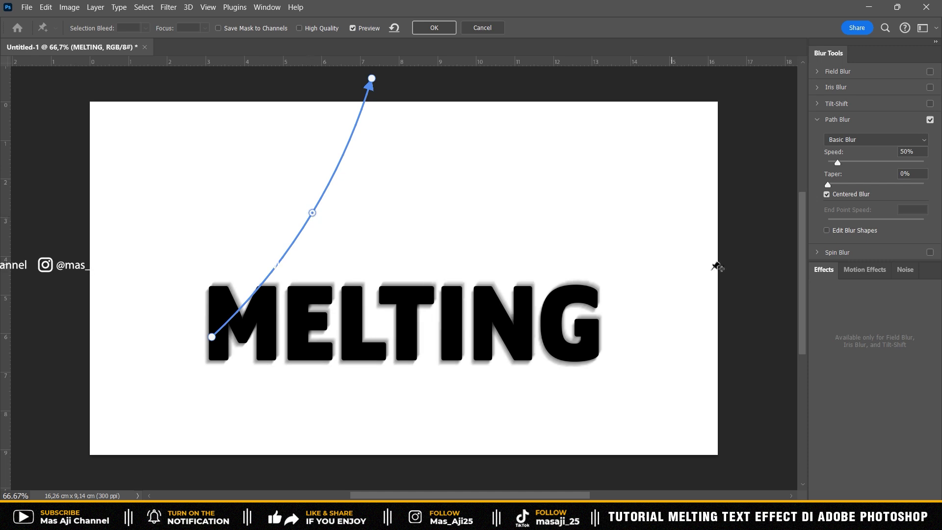
Set Path Blur speed 500%, taper 100%, Centered Blur off, and end point speed 2000 px
drag(838, 163, 910, 163)
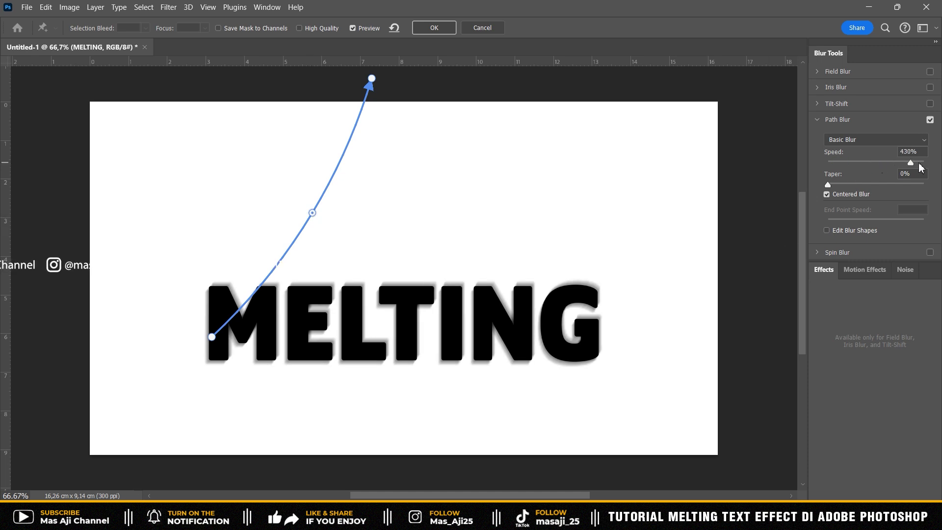
drag(828, 185, 870, 189)
key(Tab)
text(100)
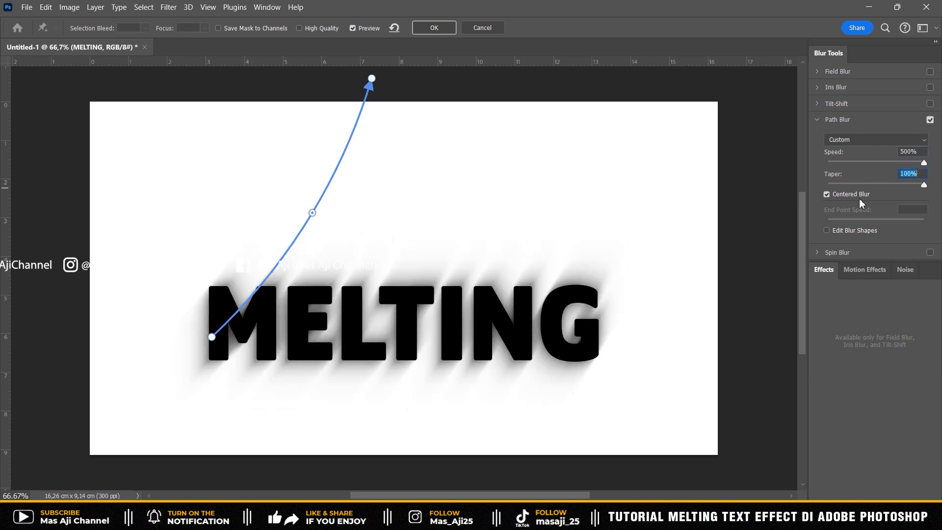
click(827, 195)
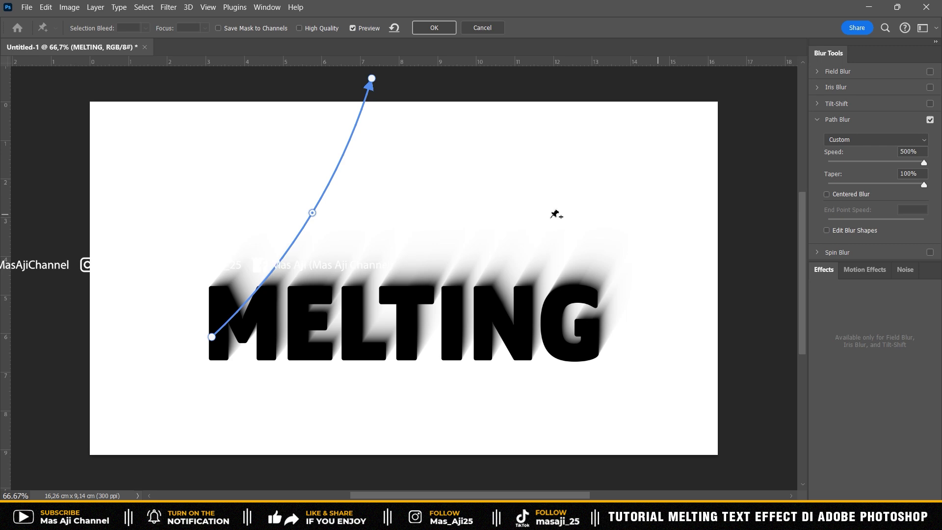
click(372, 79)
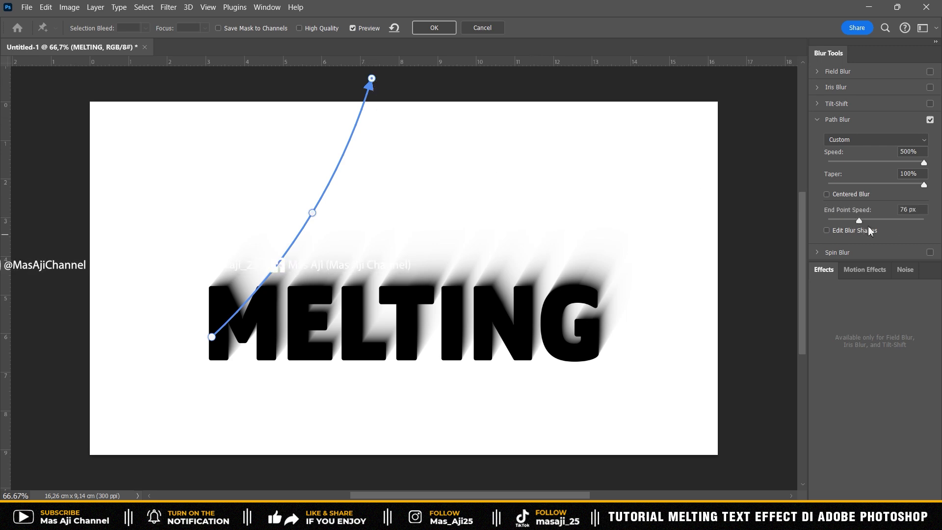
drag(859, 222, 932, 227)
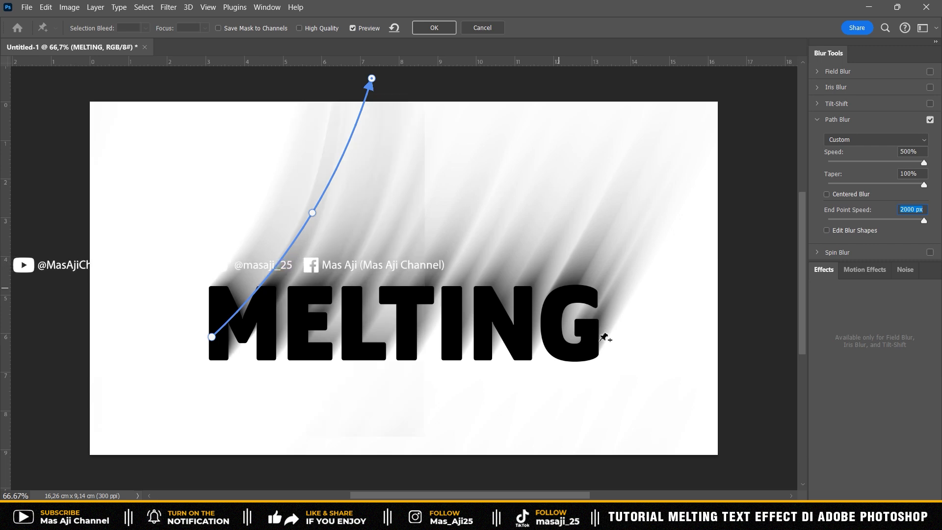
Draw a second curved blur path from the G up above the canvas
click(599, 338)
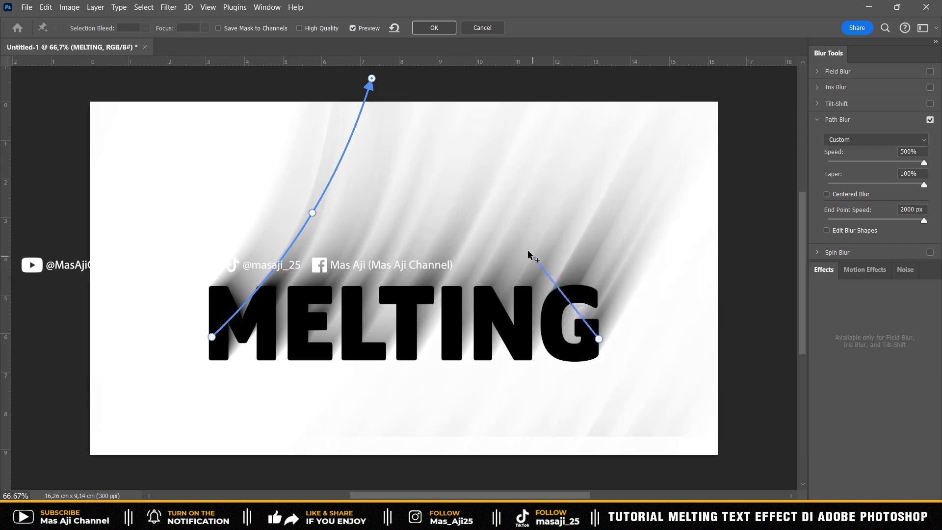
double_click(510, 216)
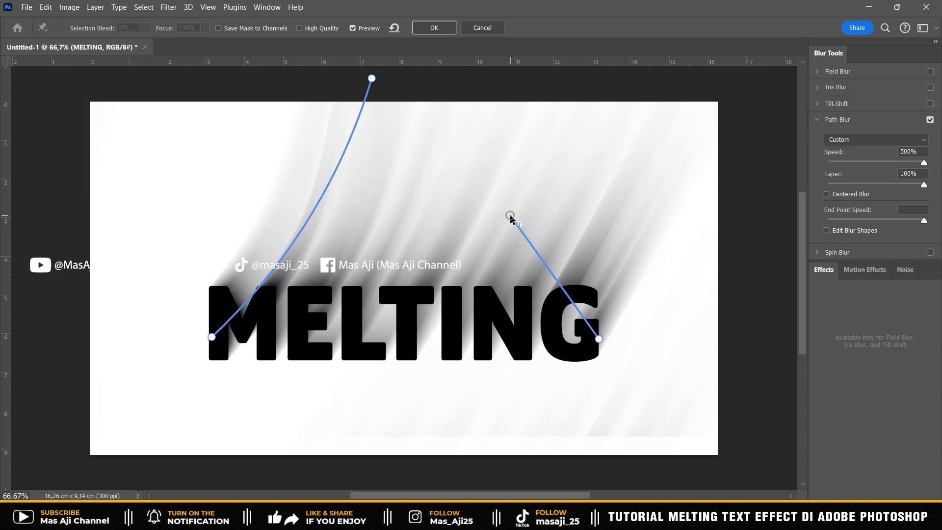
double_click(466, 88)
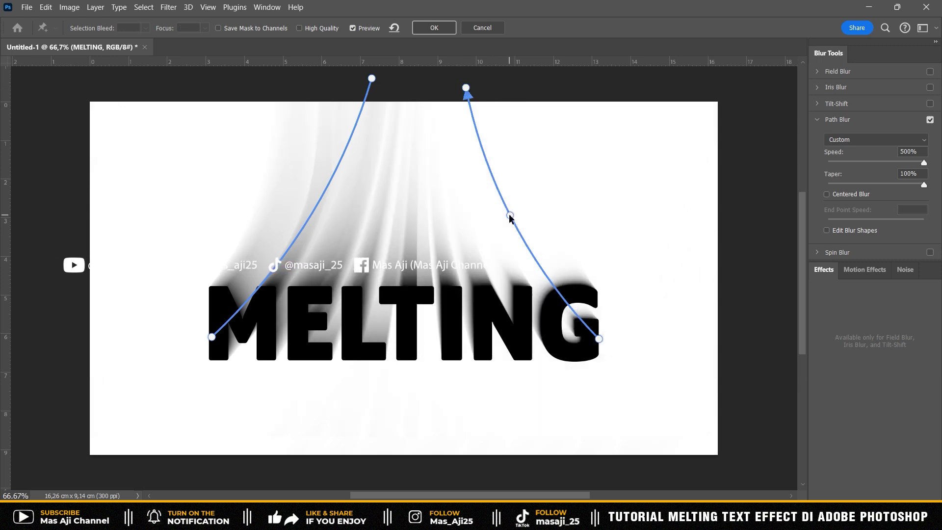
drag(509, 216, 509, 217)
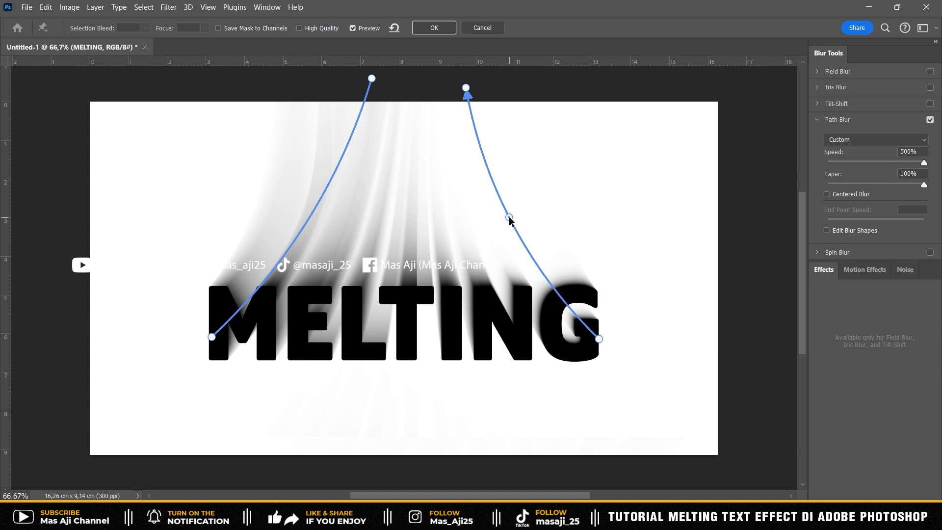
Raise the path's top endpoint, set end point speed to 2000 px, and apply the blur
click(466, 88)
drag(466, 87, 466, 80)
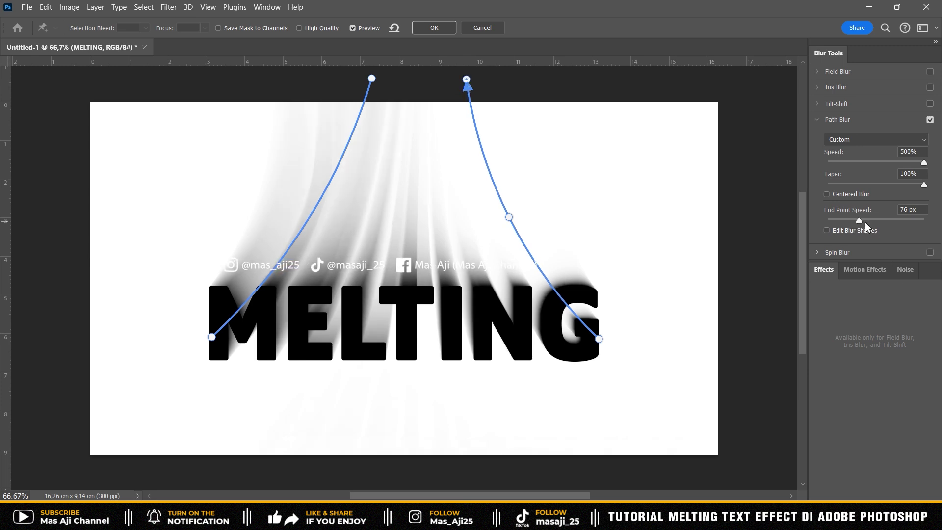
drag(859, 220, 939, 231)
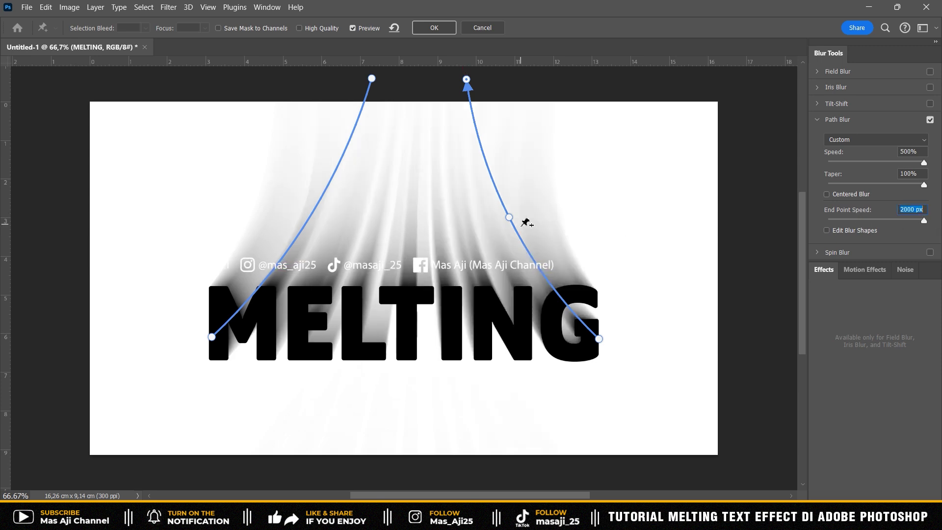
click(441, 29)
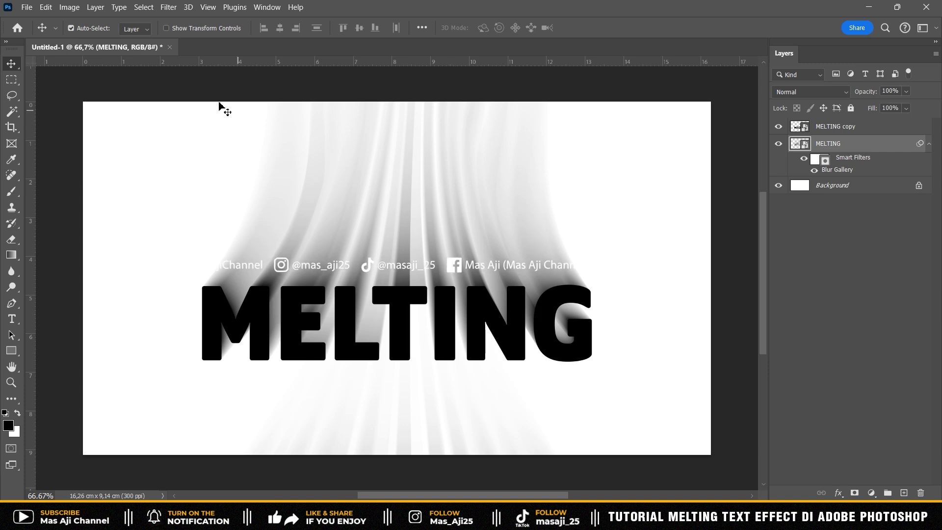
Apply a 7 px Gaussian Blur to the MELTING layer
click(168, 6)
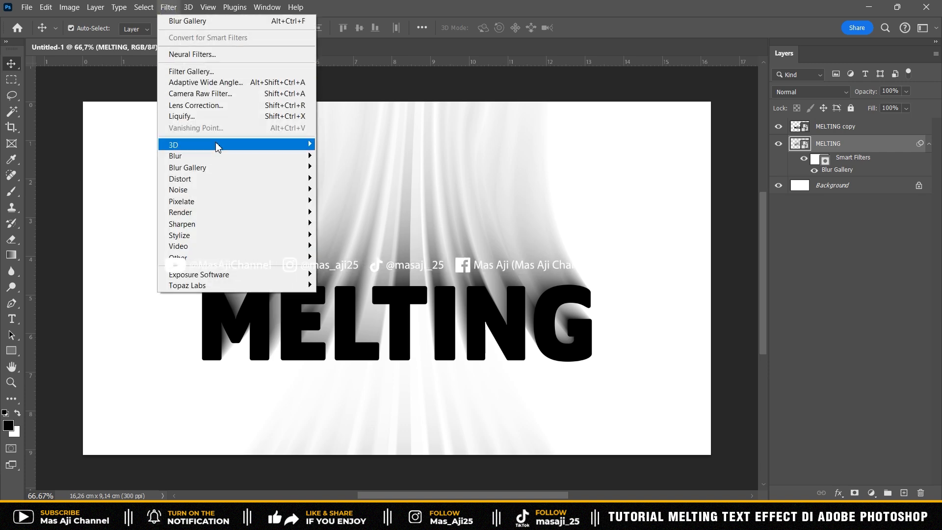
mouse_move(235, 156)
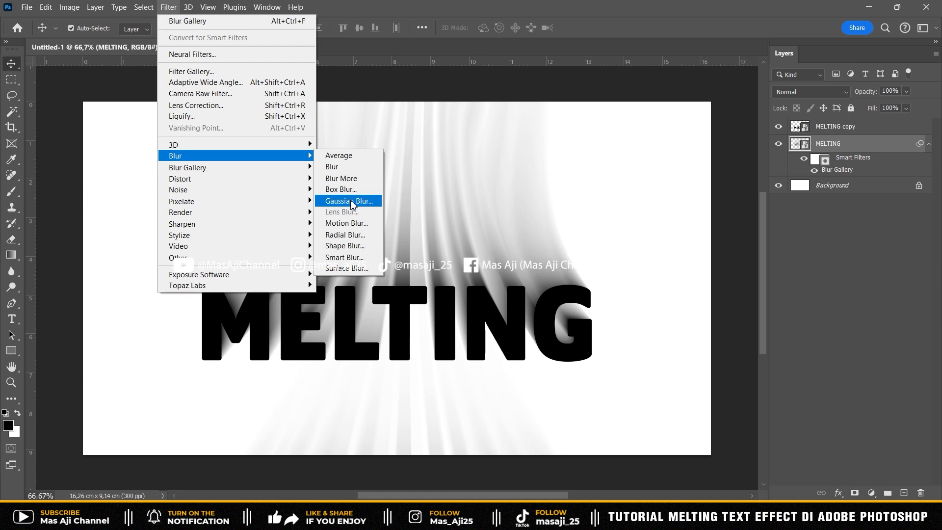
click(349, 201)
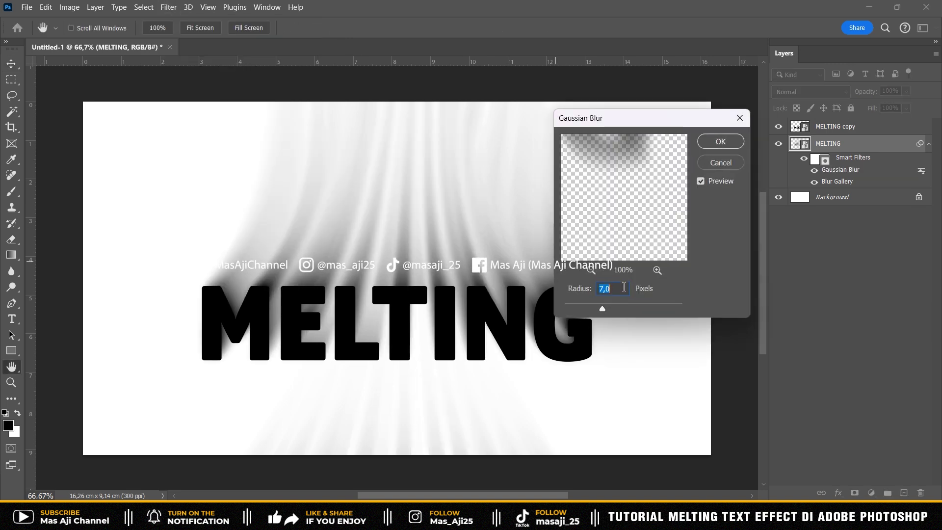
click(719, 142)
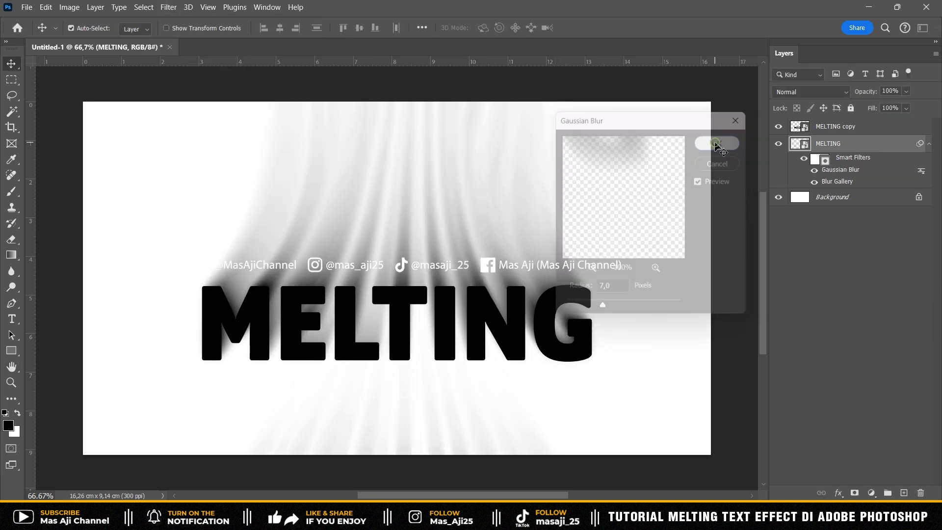
Apply a 3 px Gaussian Blur to the MELTING copy layer
click(844, 128)
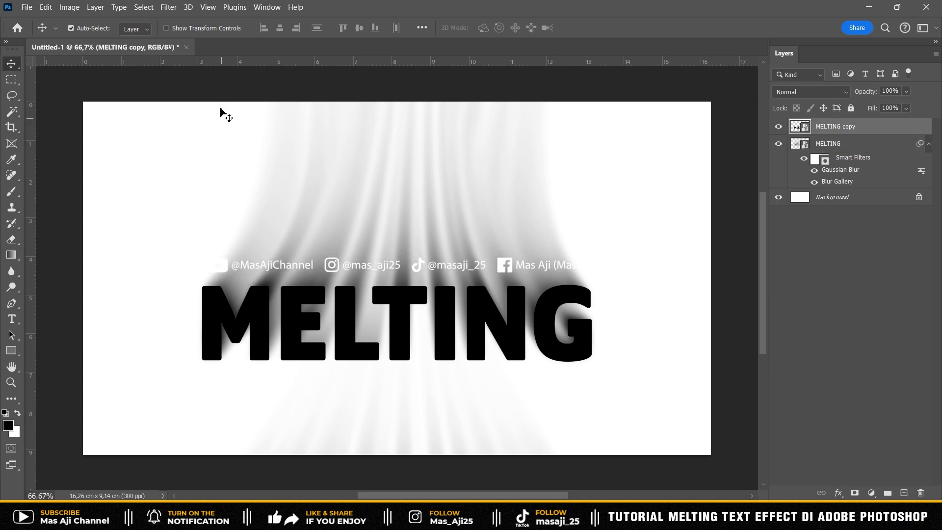
click(169, 7)
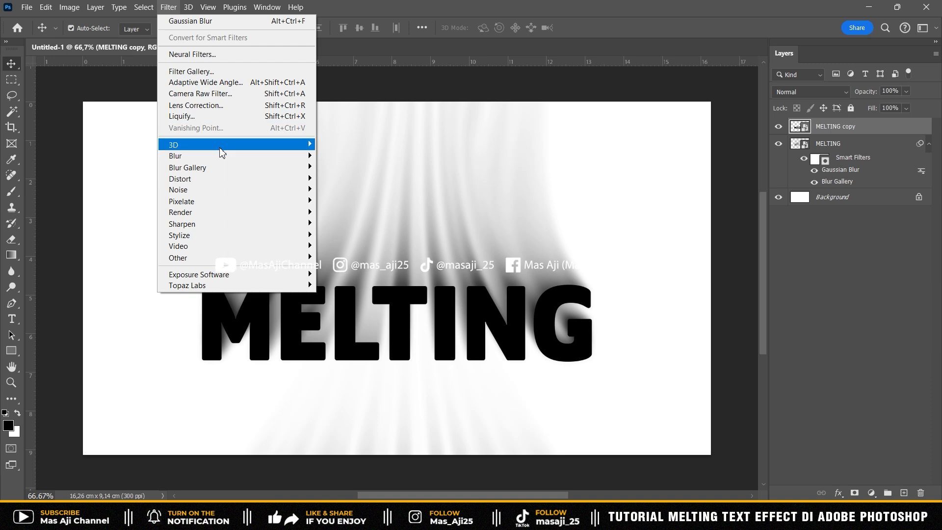
mouse_move(175, 156)
click(357, 202)
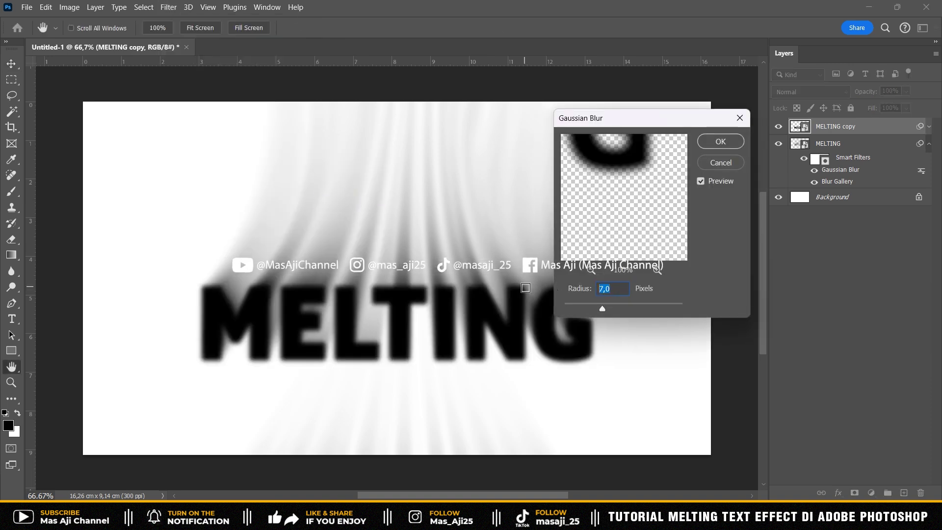
key(BackSpace)
text(3)
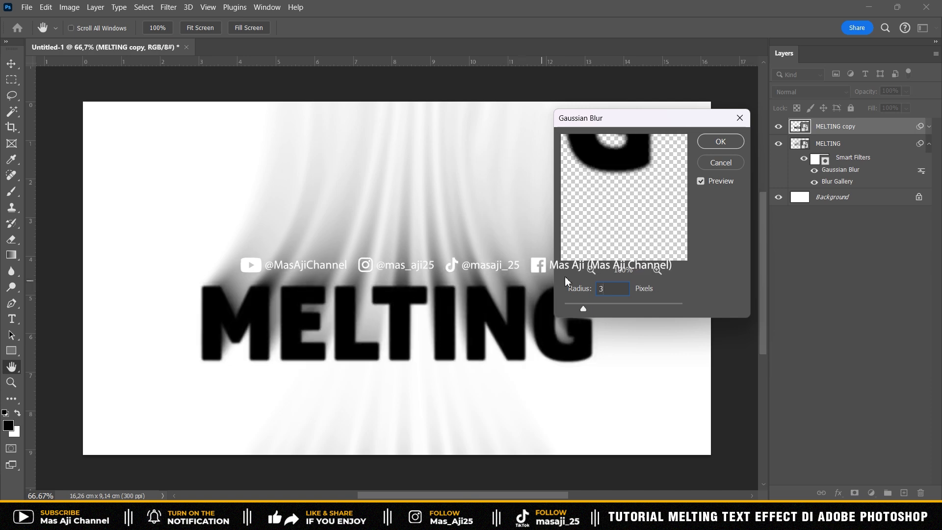
click(719, 142)
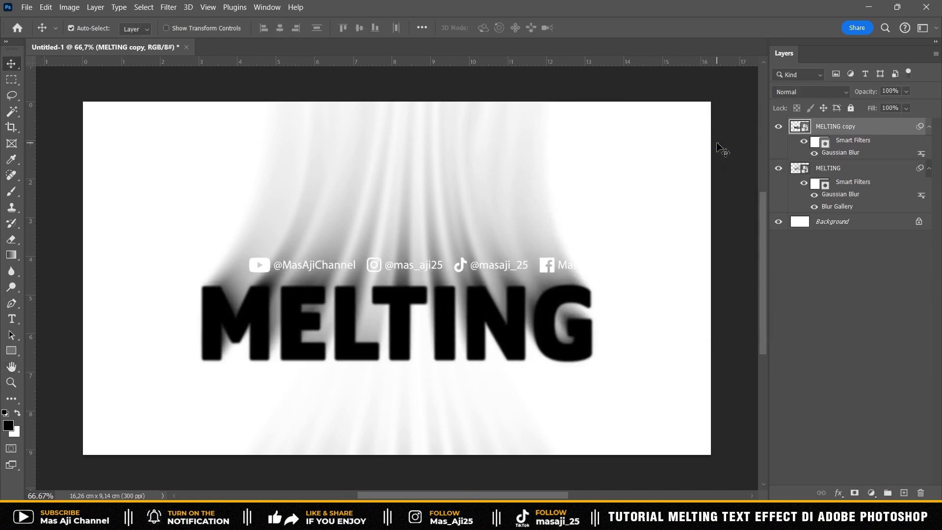
click(845, 172)
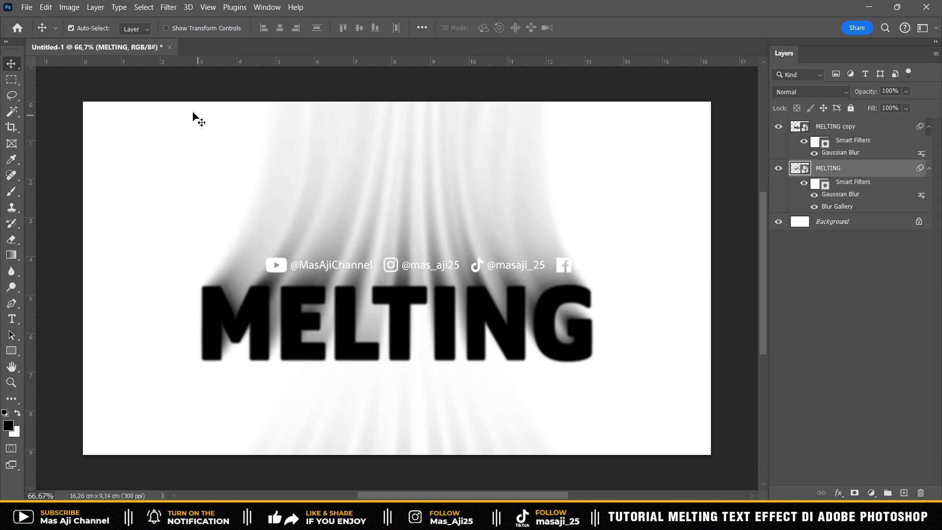
Liquify MELTING, forward-warping the smoky streaks up toward the top edge across the whole word
click(167, 8)
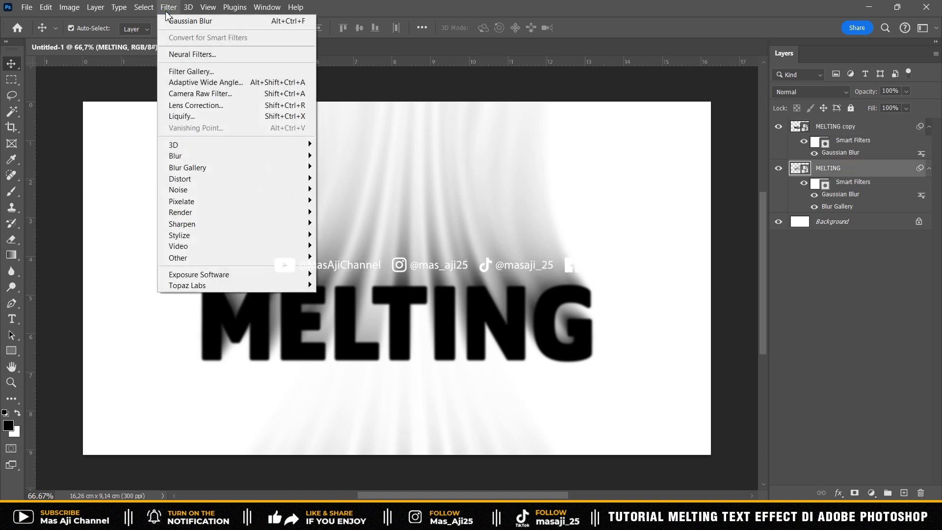
click(204, 118)
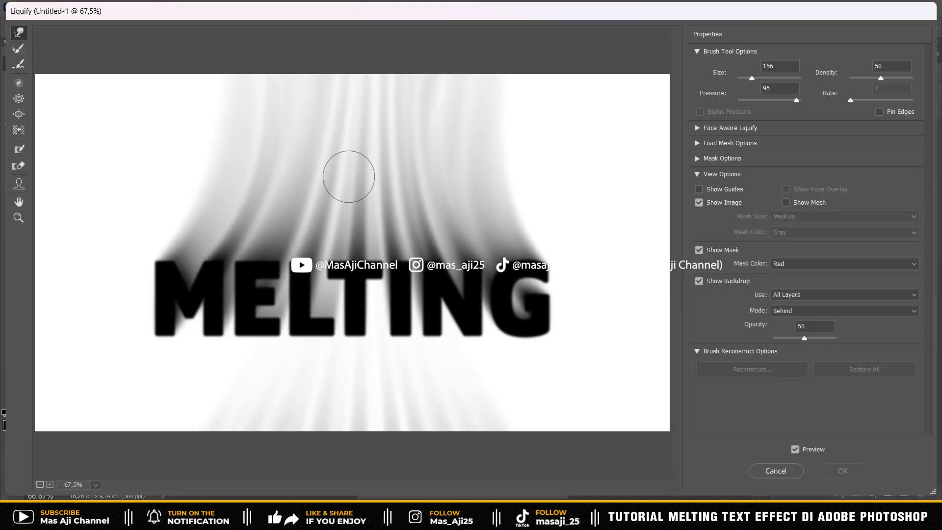
drag(283, 252, 300, 95)
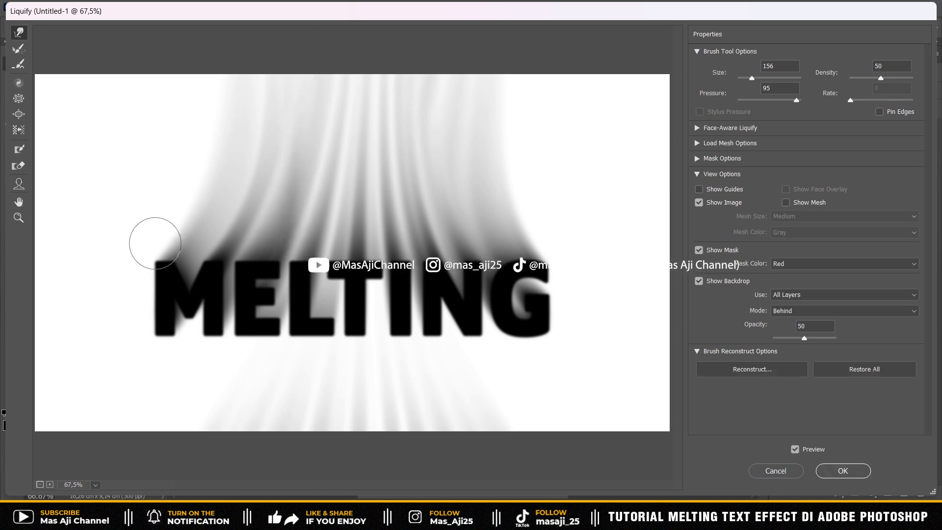
drag(155, 242, 248, 93)
mouse_move(233, 245)
mouse_down()
mouse_move(275, 120)
mouse_move(275, 84)
mouse_up()
drag(279, 247, 322, 52)
drag(304, 251, 344, 123)
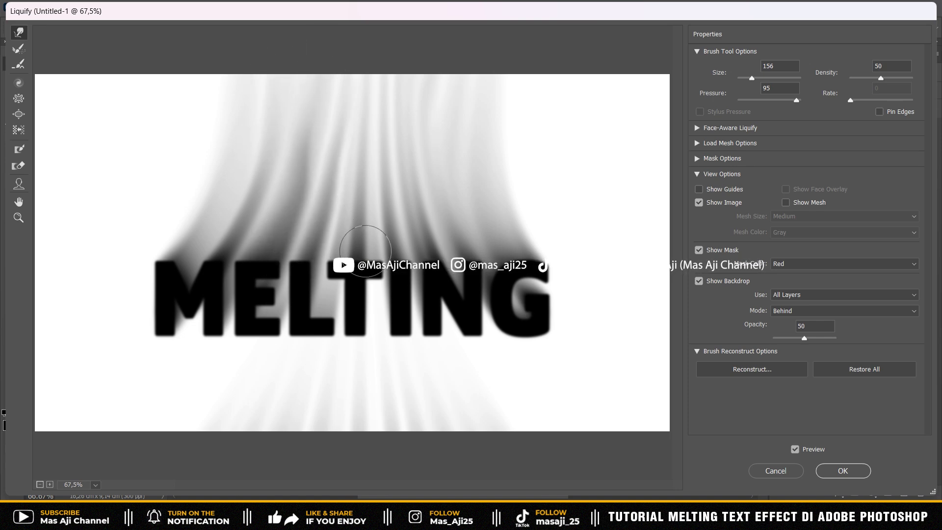
drag(365, 252, 385, 80)
mouse_move(471, 202)
mouse_down()
mouse_move(494, 157)
mouse_move(488, 60)
mouse_up()
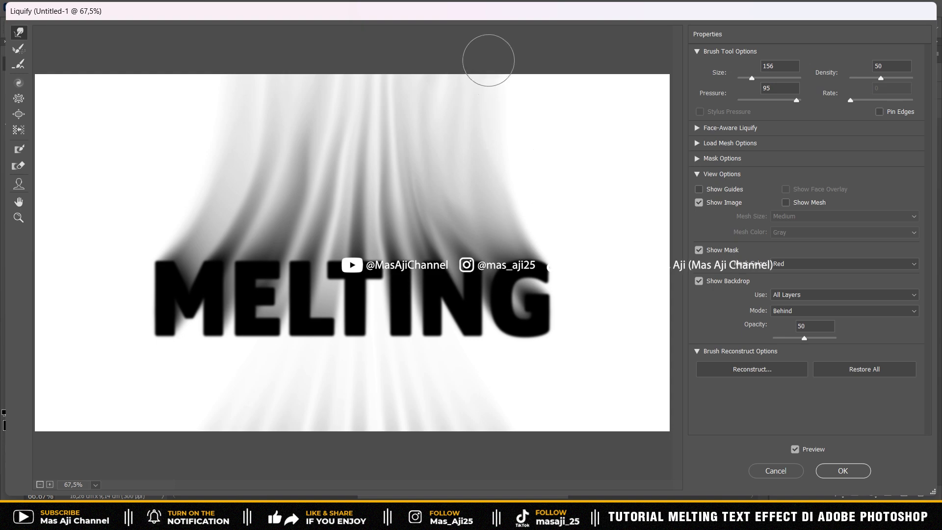
drag(441, 227, 432, 98)
drag(290, 183, 294, 83)
drag(390, 162, 389, 69)
drag(422, 246, 388, 80)
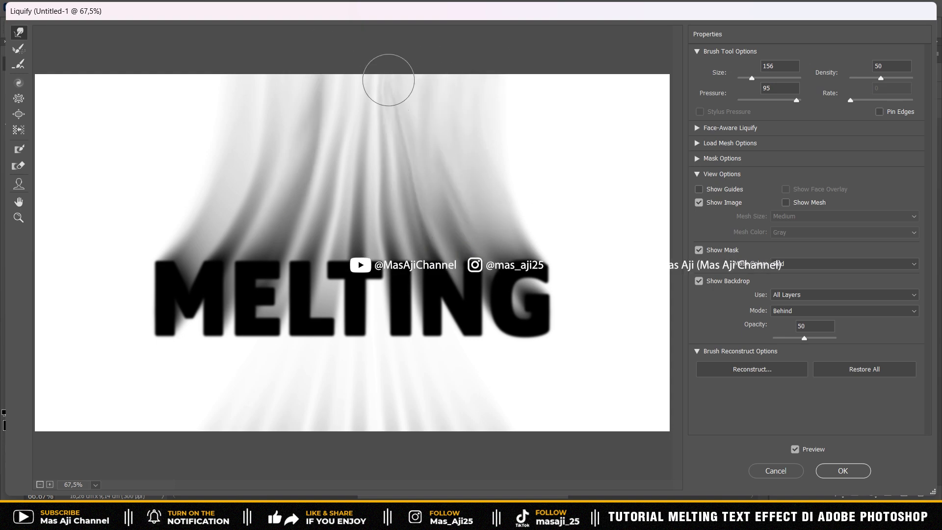
click(840, 471)
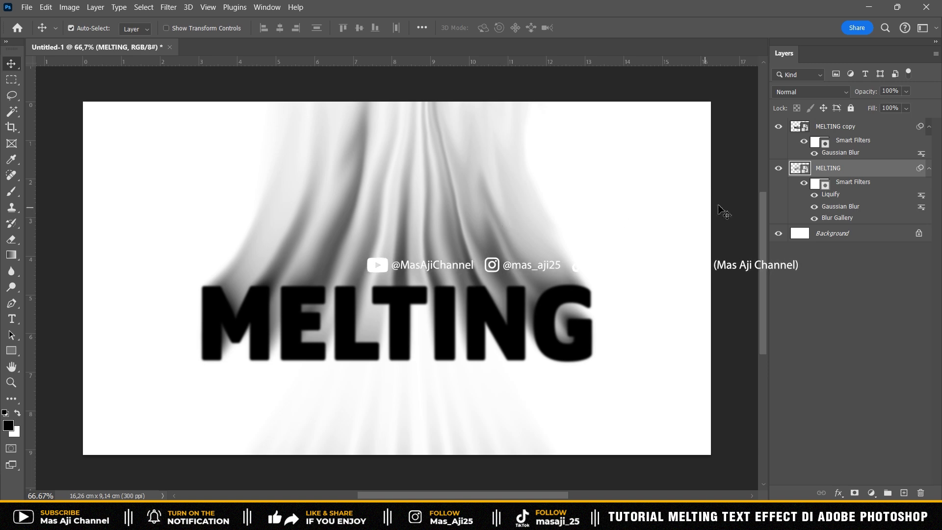
Add an Invert adjustment layer above MELTING copy to make white text on black
click(853, 128)
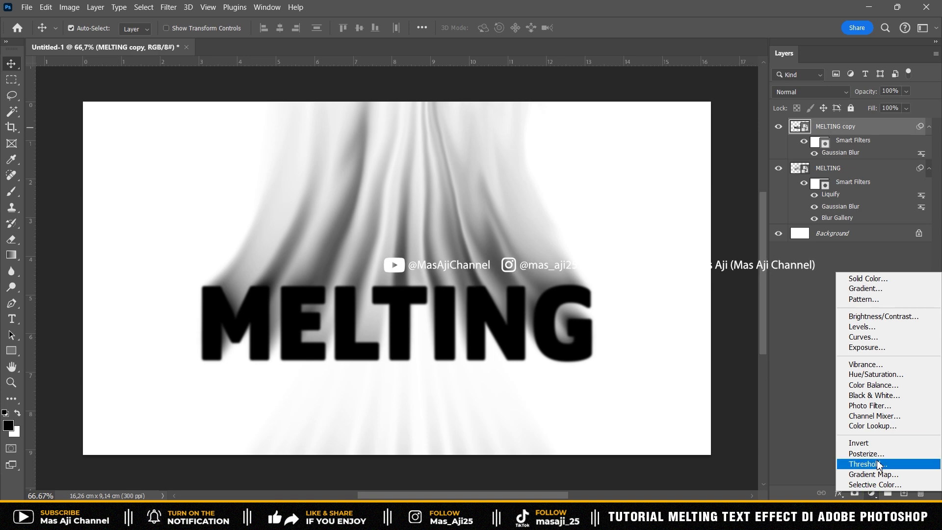
click(881, 443)
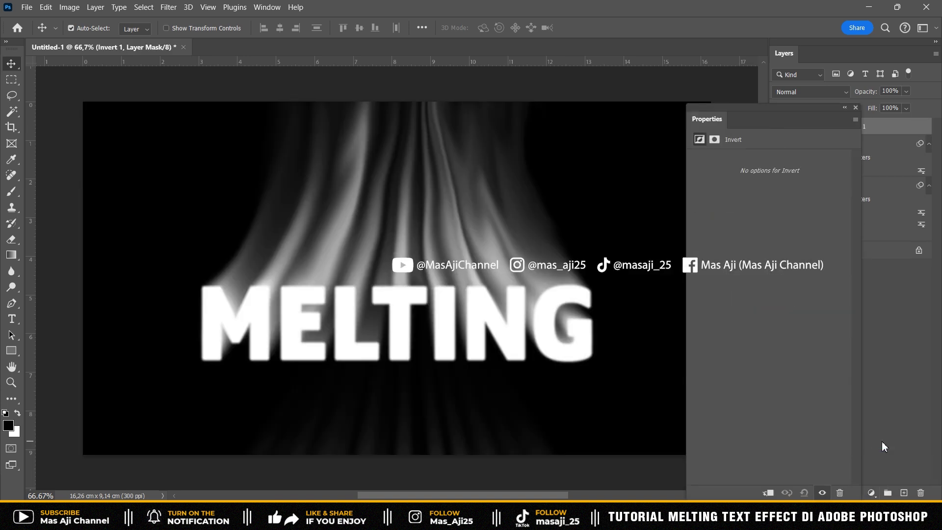
click(852, 108)
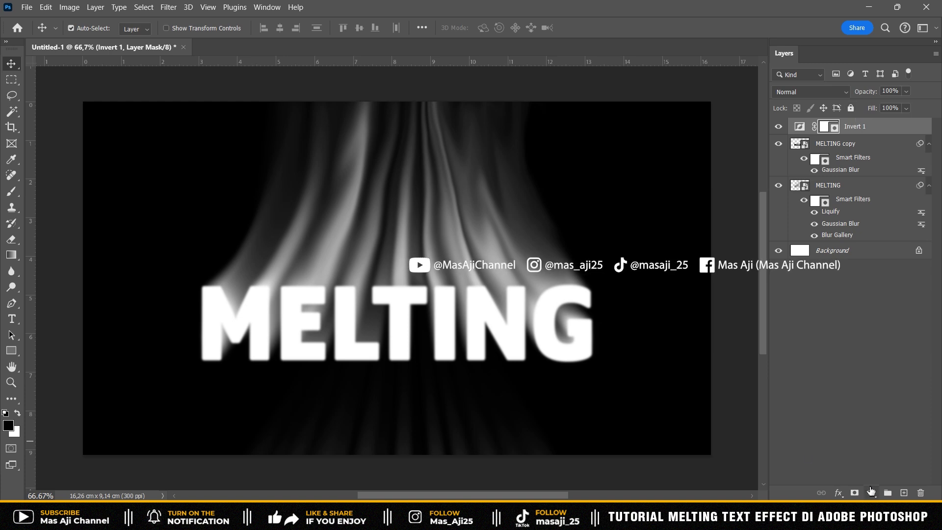
click(870, 492)
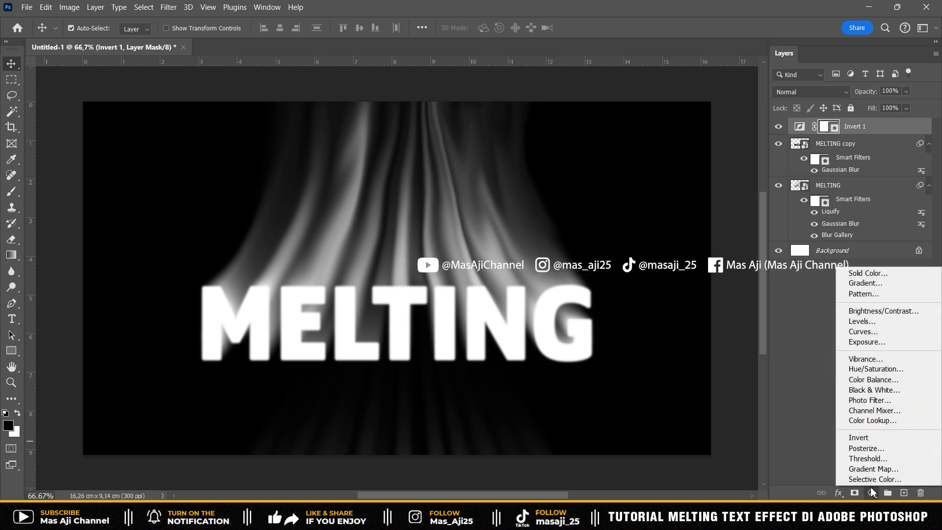
Add a Gradient Map adjustment layer and open its black-to-white gradient in the editor
click(885, 470)
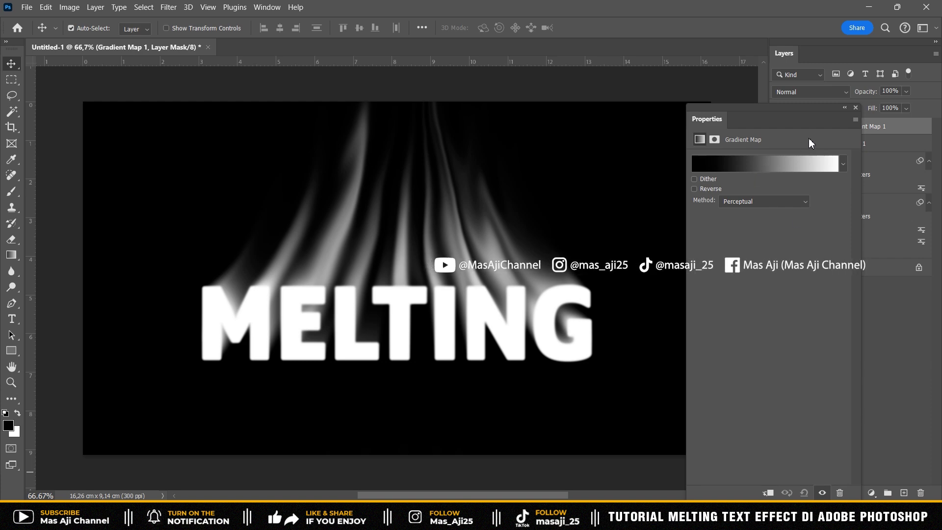
drag(802, 109, 661, 103)
click(800, 126)
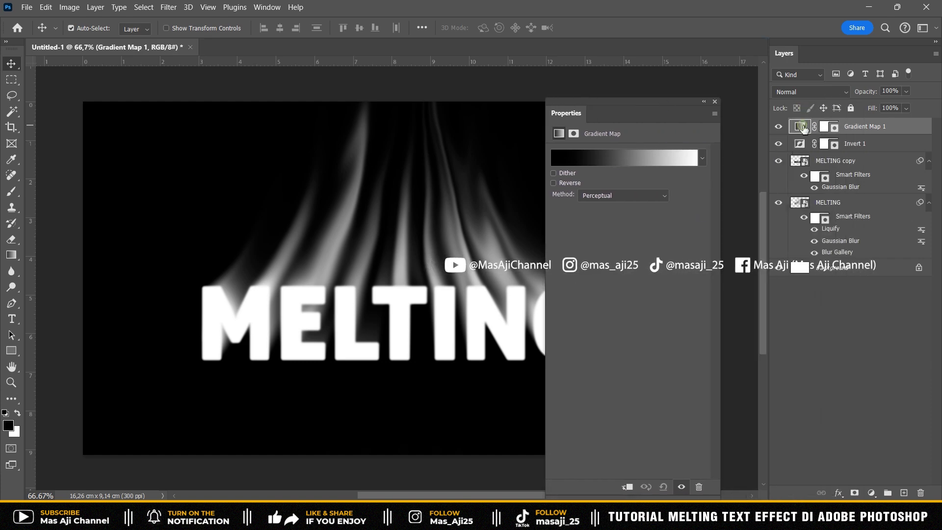
click(634, 160)
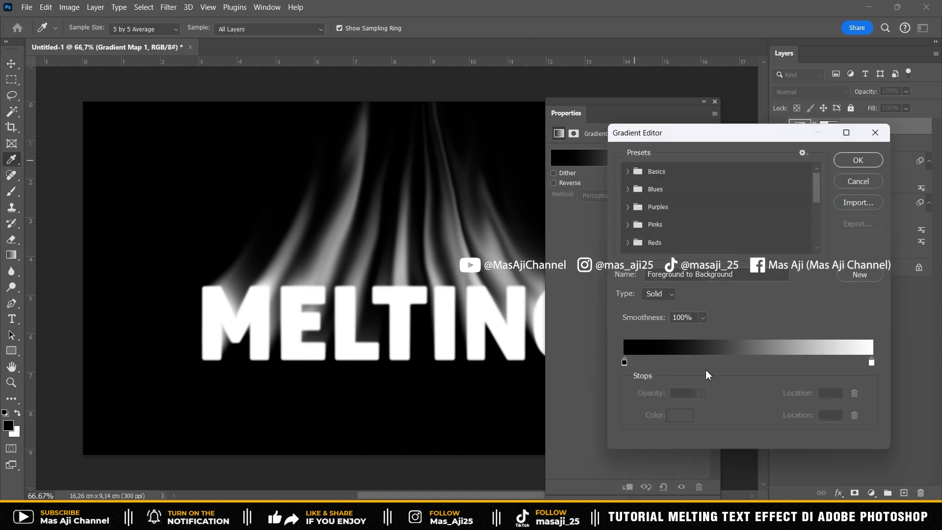
Add a crimson #c61039 stop to the gradient at location 40
click(710, 362)
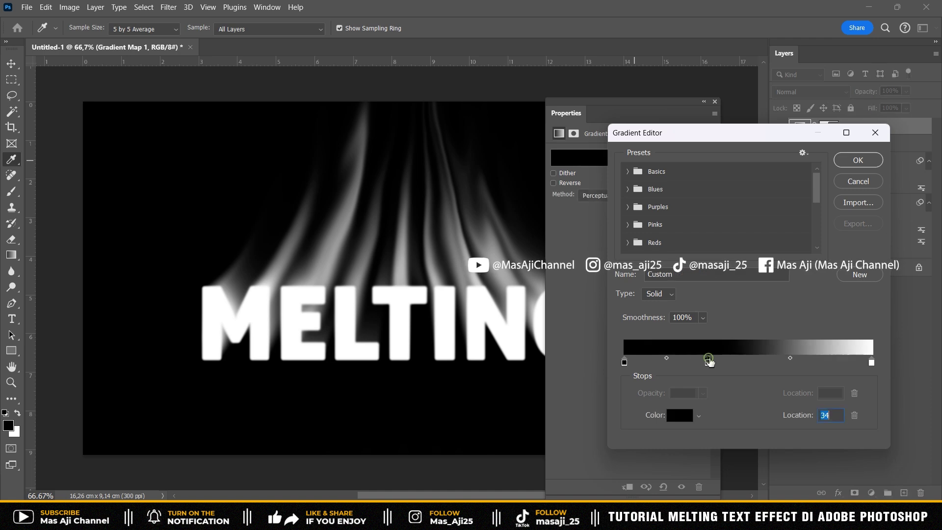
click(681, 415)
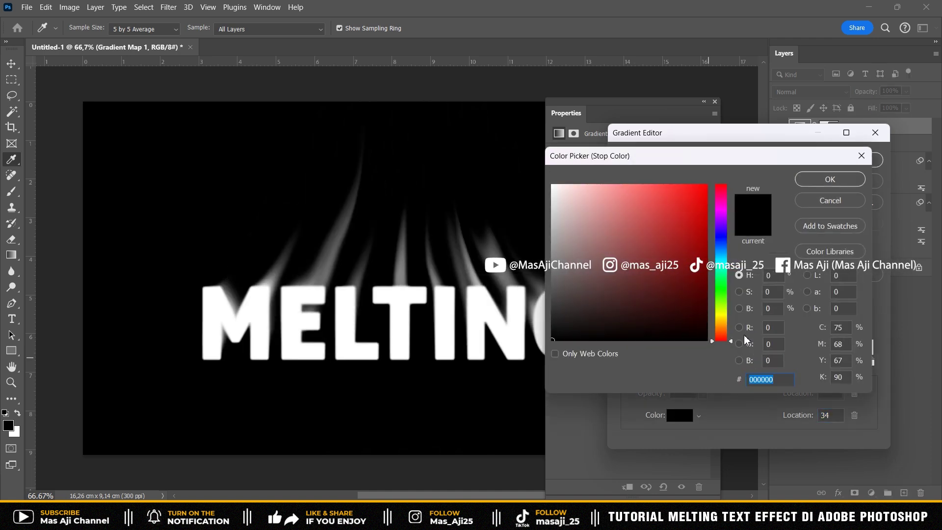
key(BackSpace)
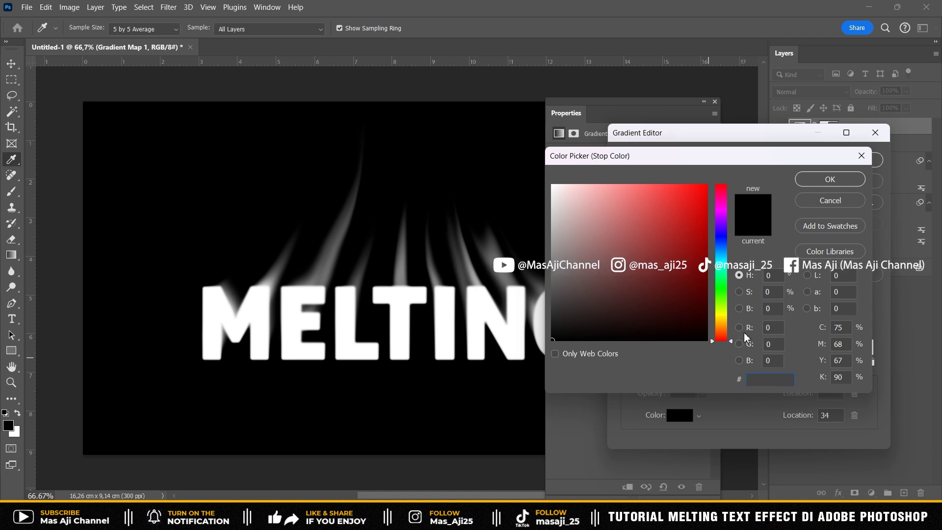
text(c61)
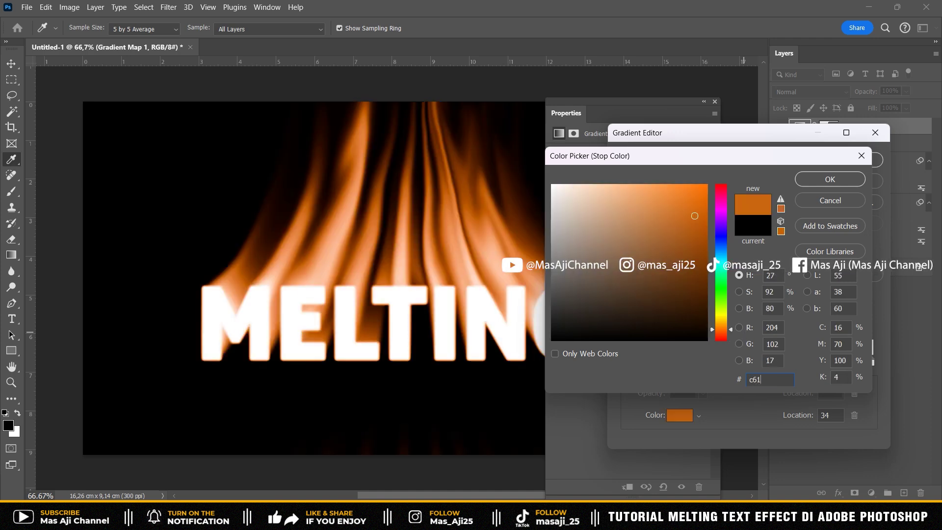
text(03)
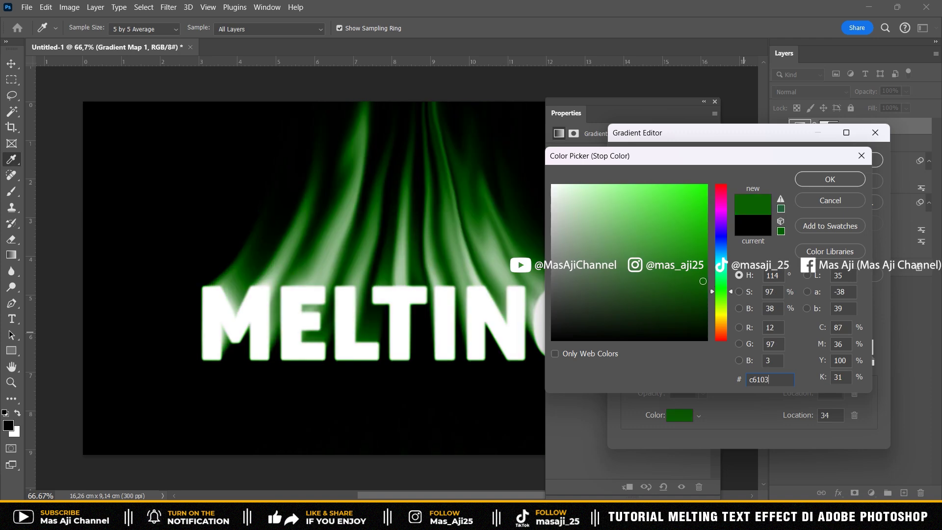
text(9)
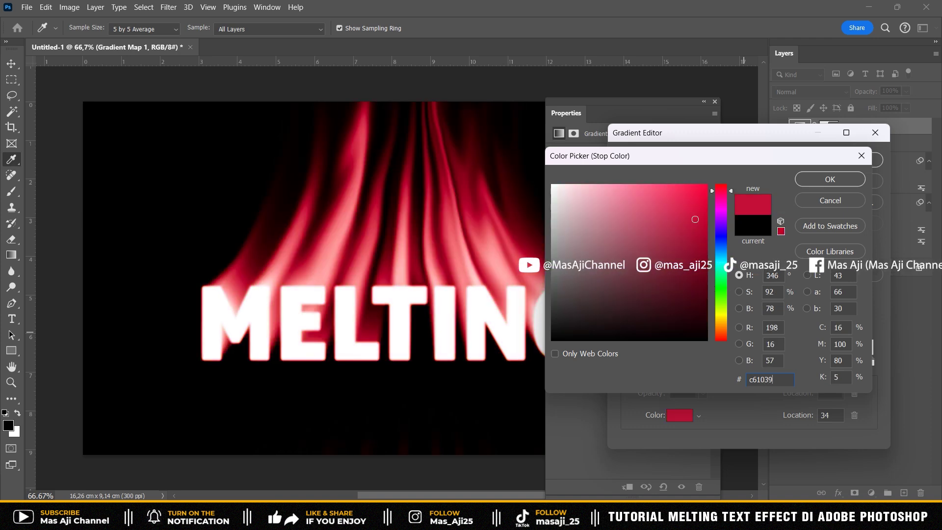
click(850, 179)
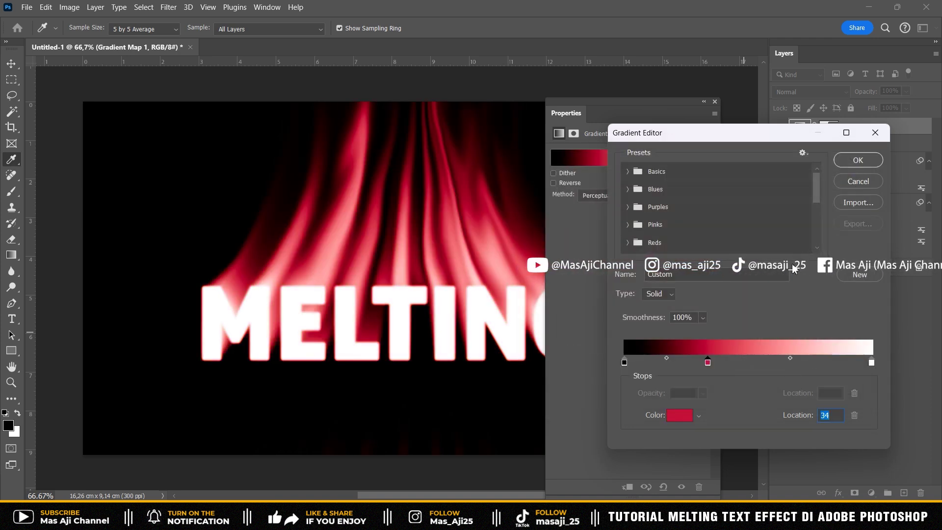
click(835, 417)
key(BackSpace)
key(BackSpace)
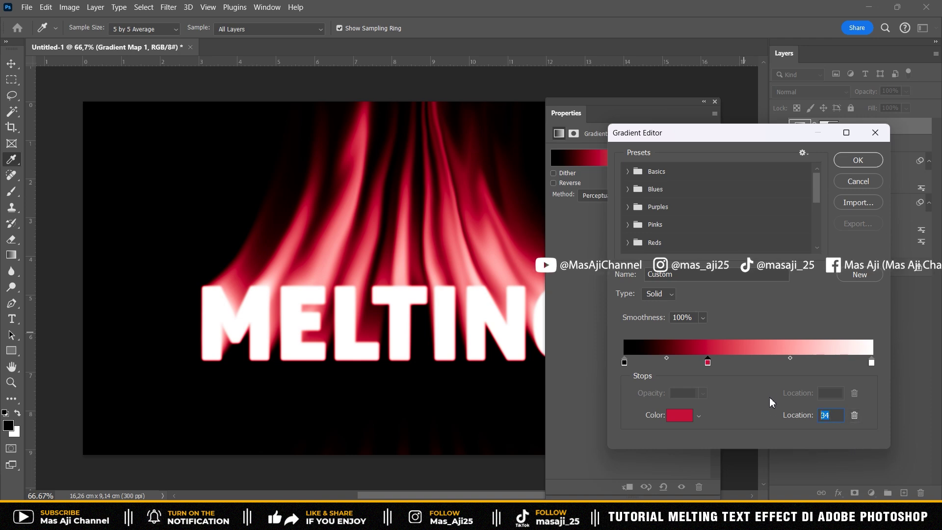
text(40)
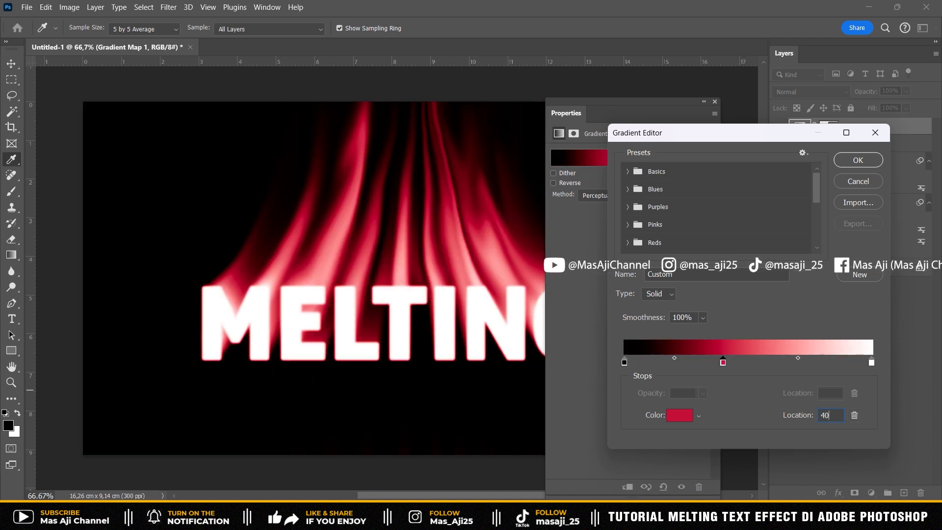
Add an orange #ff6a00 stop at location 60 and confirm the gradient
click(757, 362)
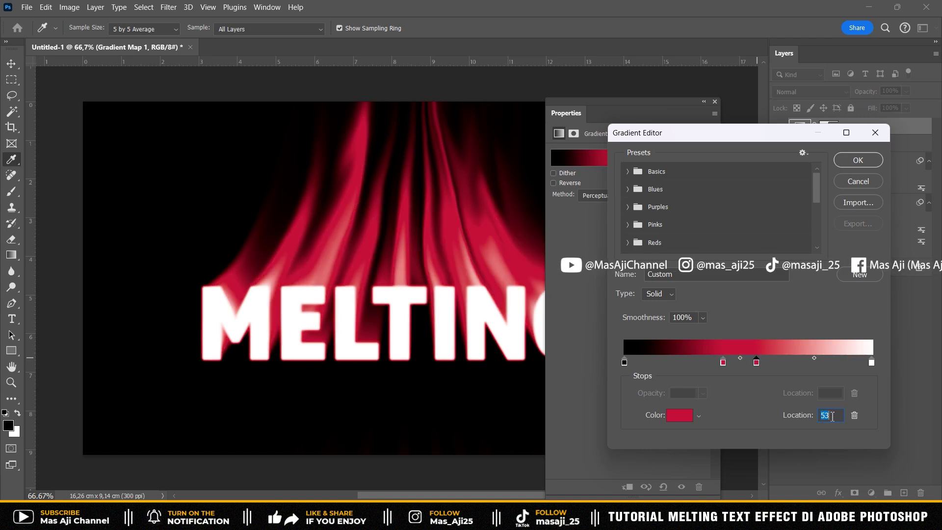
text(60)
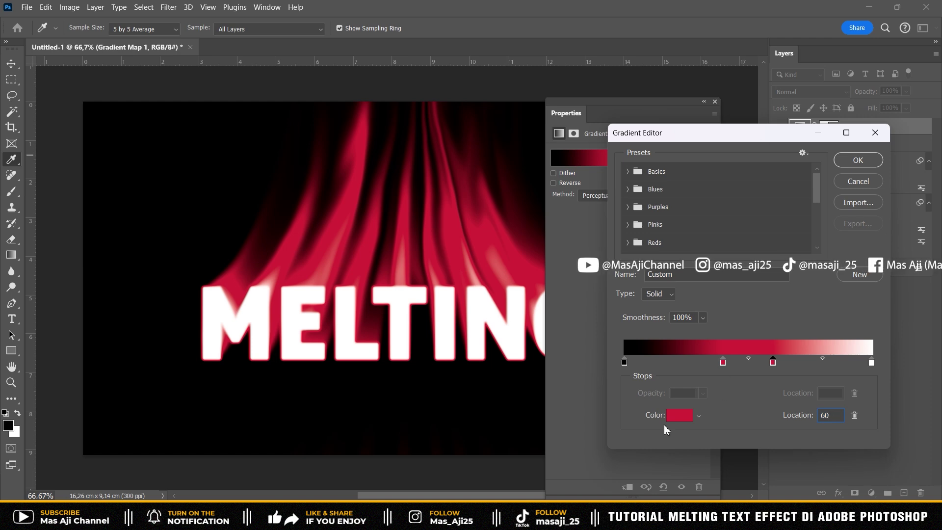
click(679, 416)
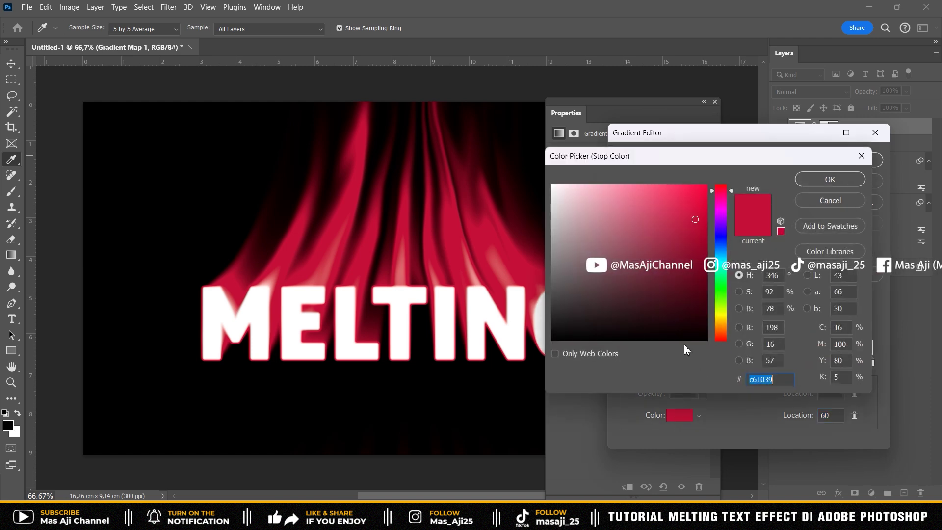
text(f)
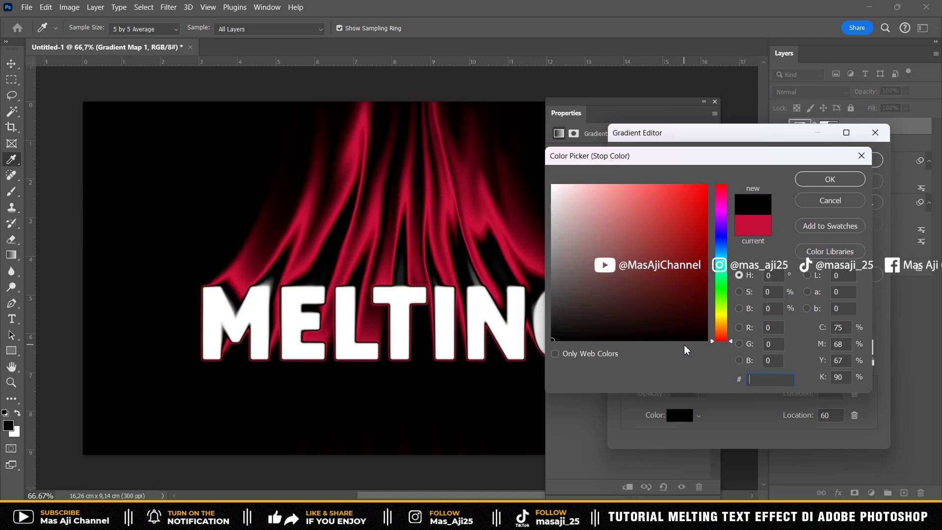
text(f)
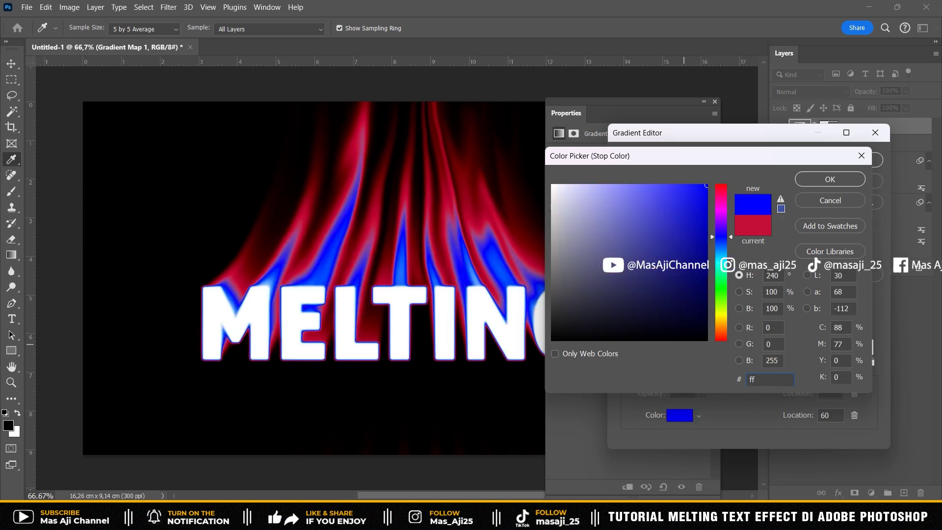
text(6a)
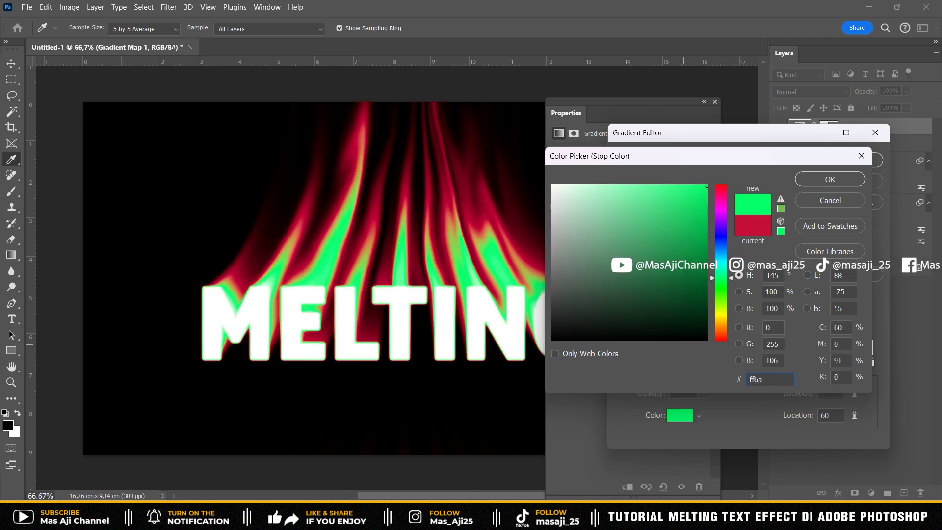
text(00)
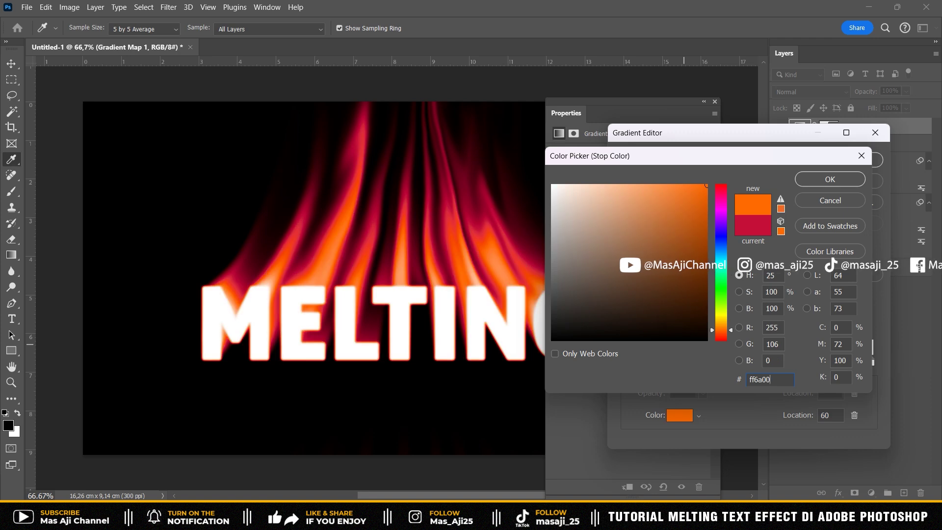
click(828, 178)
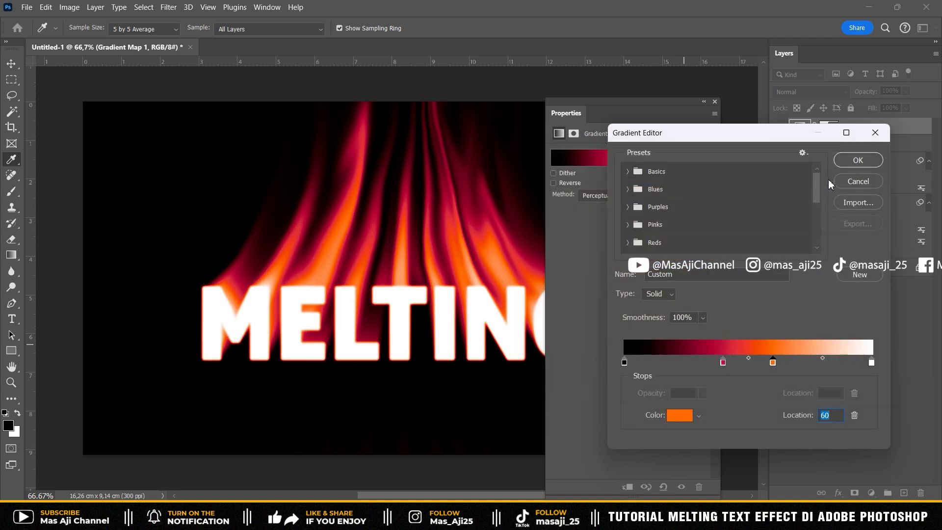
click(856, 162)
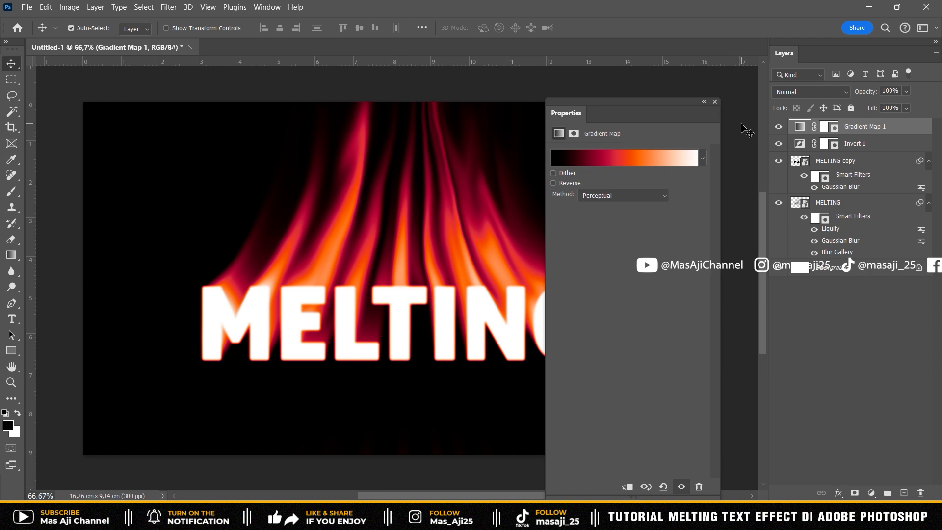
Close the gradient map properties and add a new top layer named NOISE
click(715, 102)
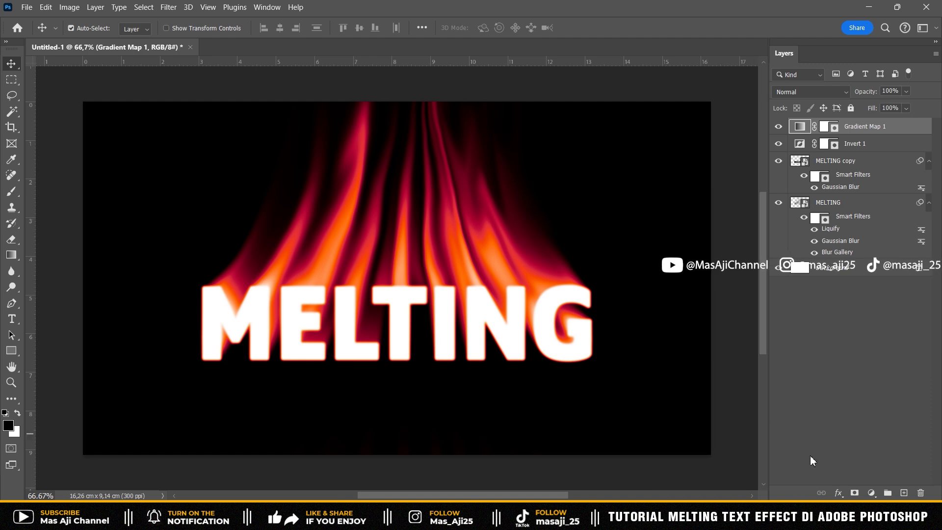
click(904, 494)
double_click(836, 126)
text(NOIS)
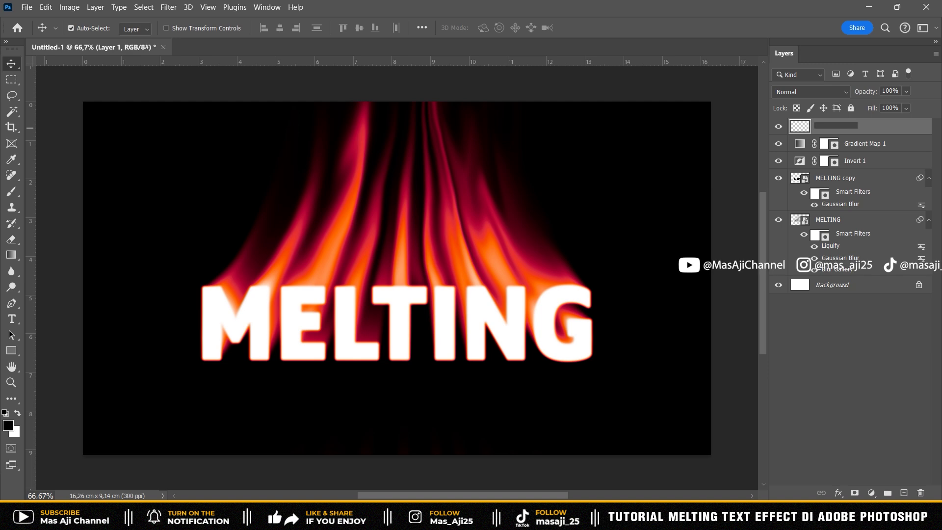
text(E)
key(Return)
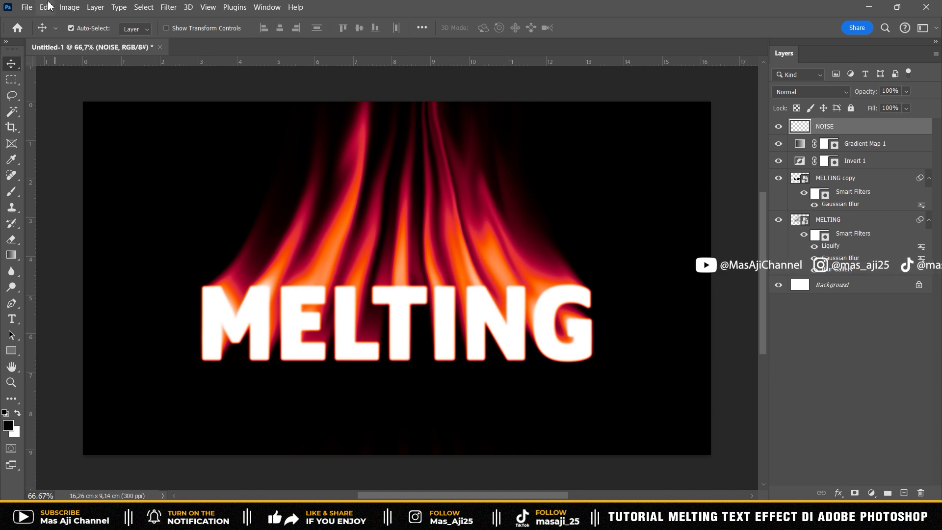
click(49, 7)
Fill the NOISE layer with 50% Gray
click(96, 177)
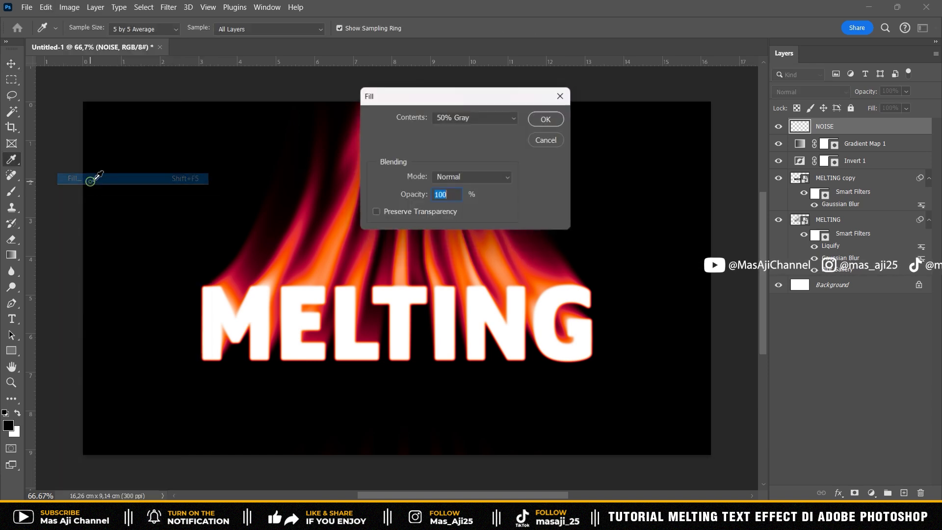
click(472, 129)
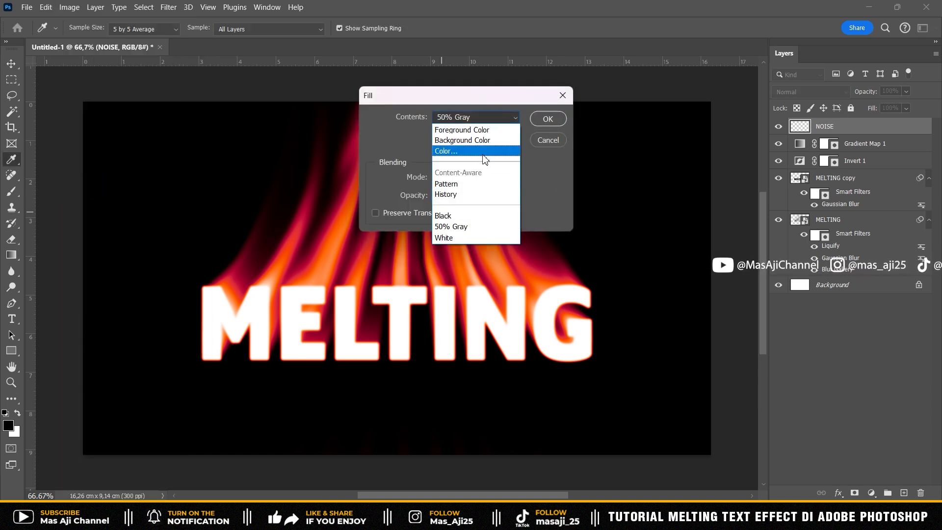
click(470, 226)
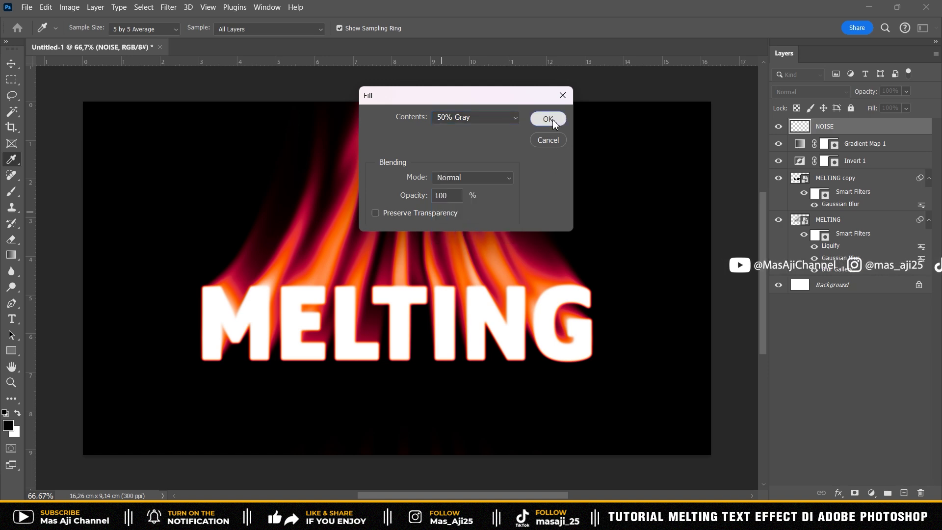
click(548, 119)
key(v)
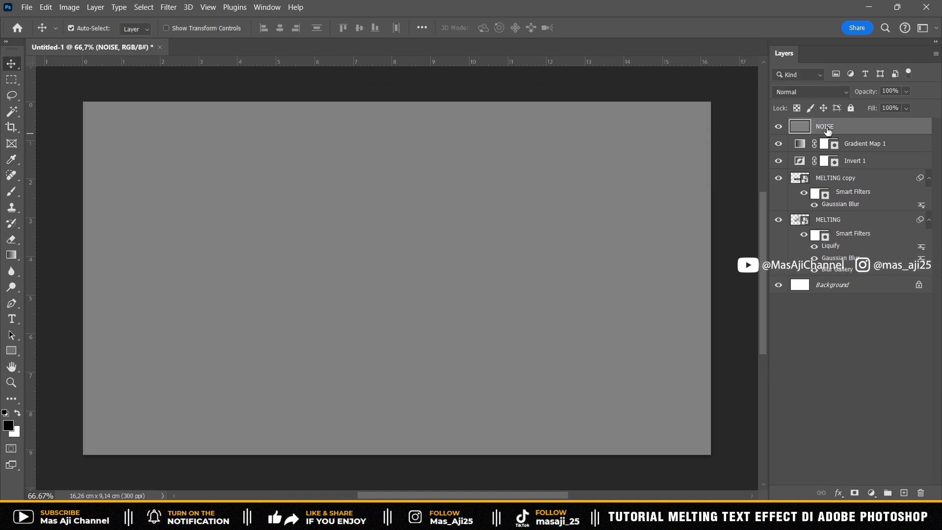
Convert the NOISE layer to a smart object
right_click(827, 130)
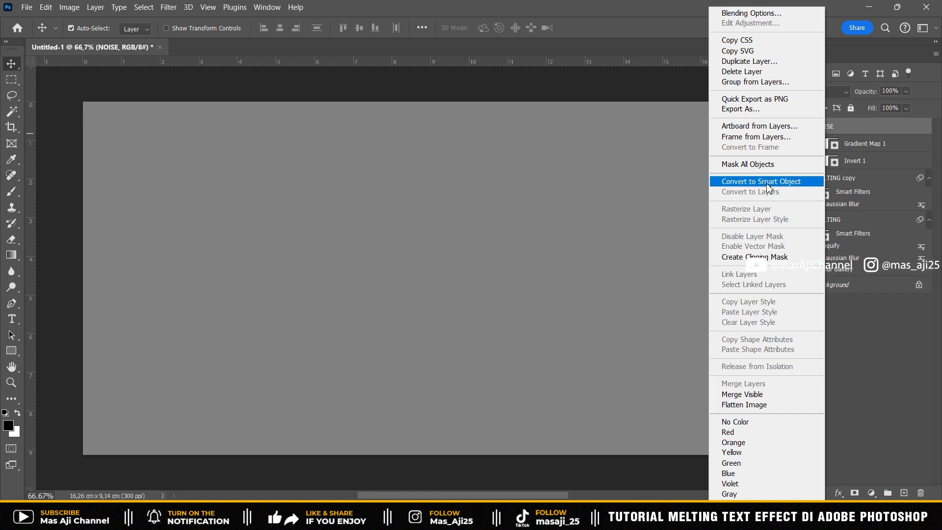
click(766, 181)
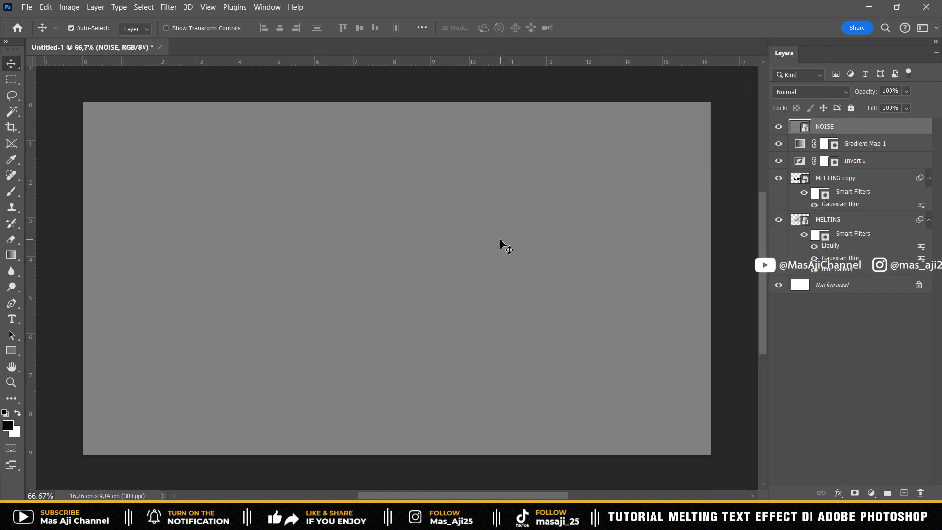
click(168, 10)
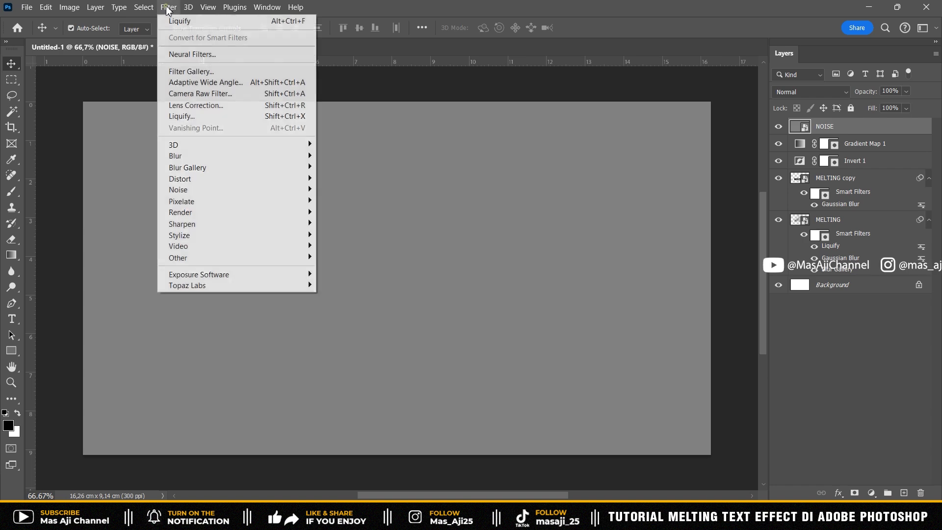
mouse_move(179, 190)
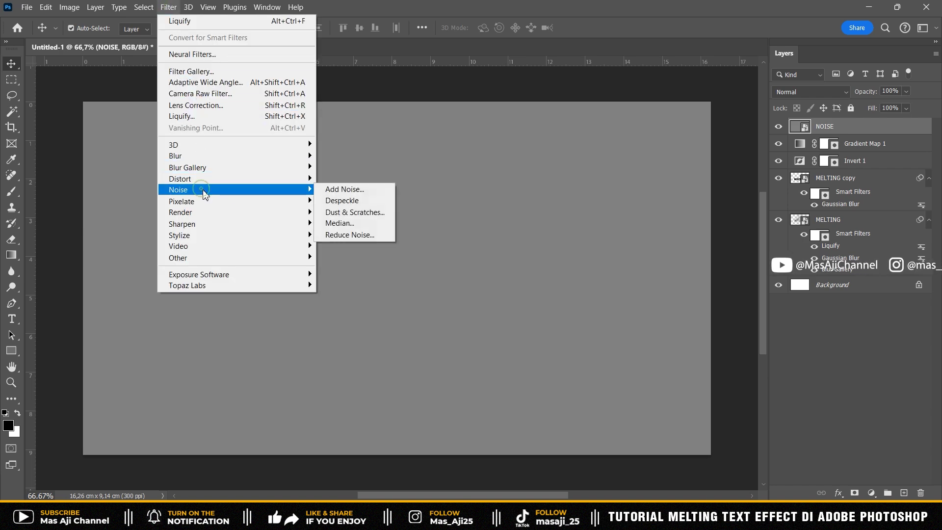
Apply Add Noise at 10%, Uniform, Monochromatic as a smart filter on NOISE
click(367, 190)
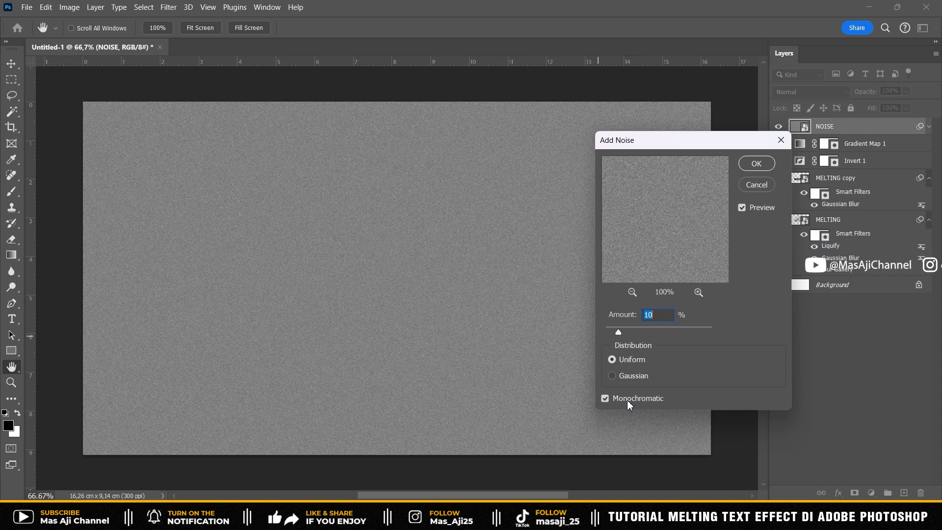
click(756, 166)
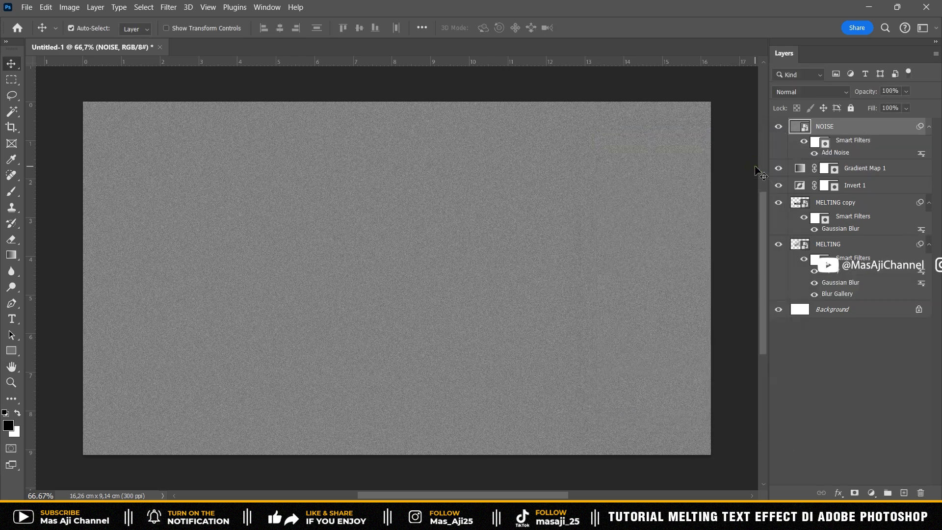
click(822, 93)
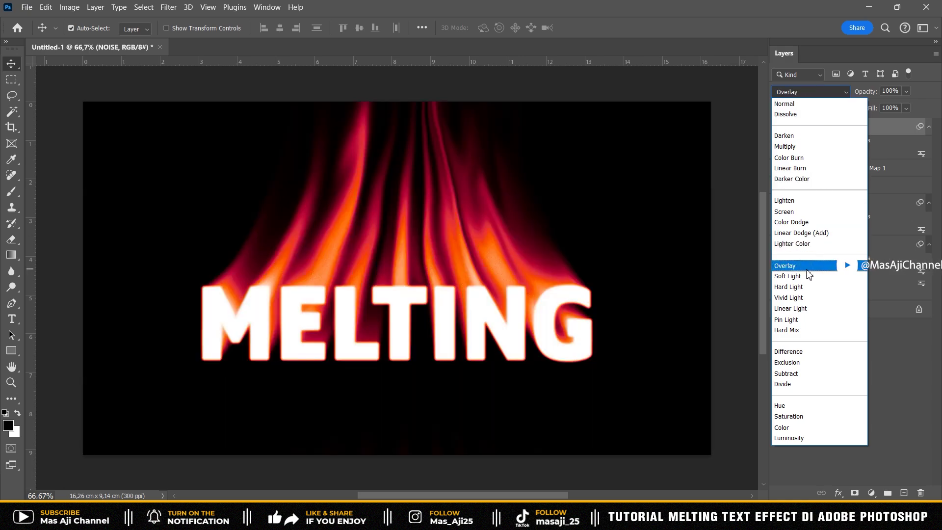
Set the NOISE layer to Overlay and zoom with Ctrl+0 to check the grain
click(806, 270)
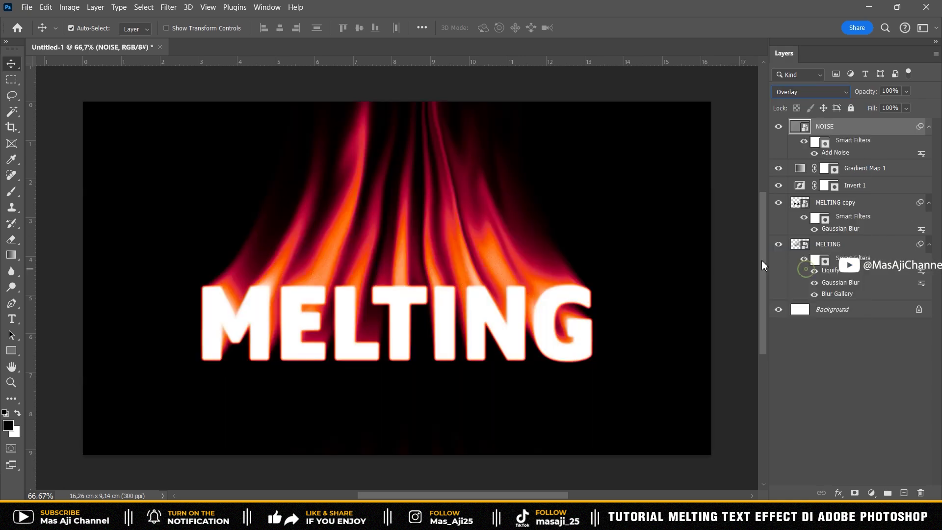
key(ctrl)
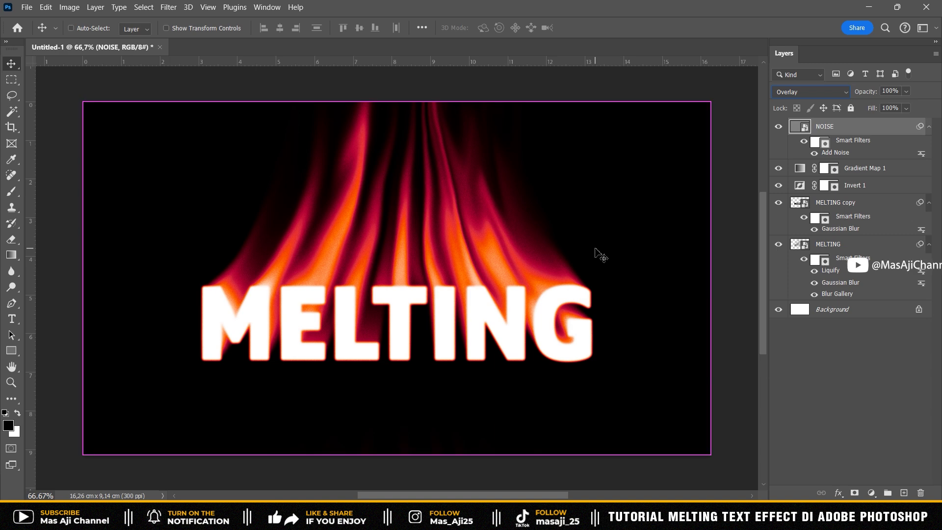
key(ctrl+0)
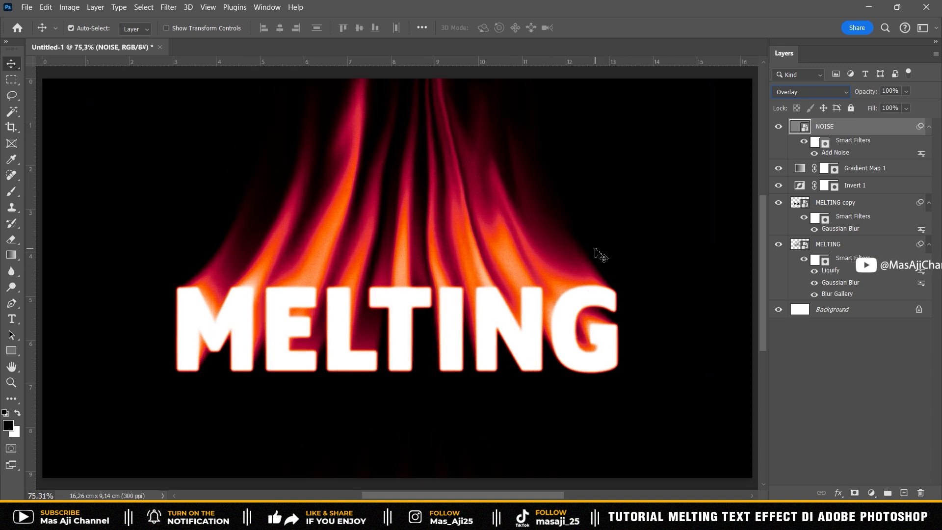